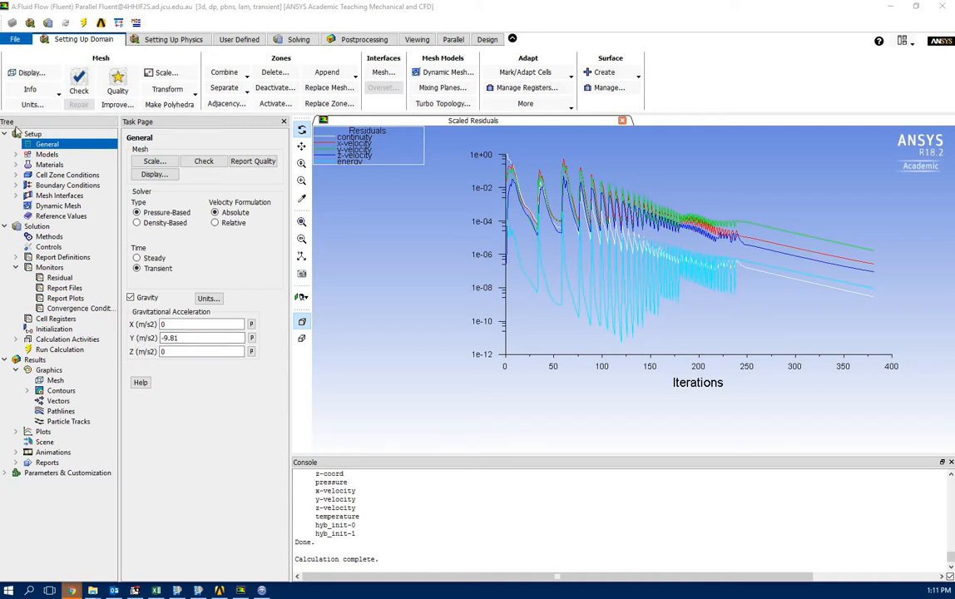
Review the configured physics models and the defined fluid and solid materials.
double_click(45, 155)
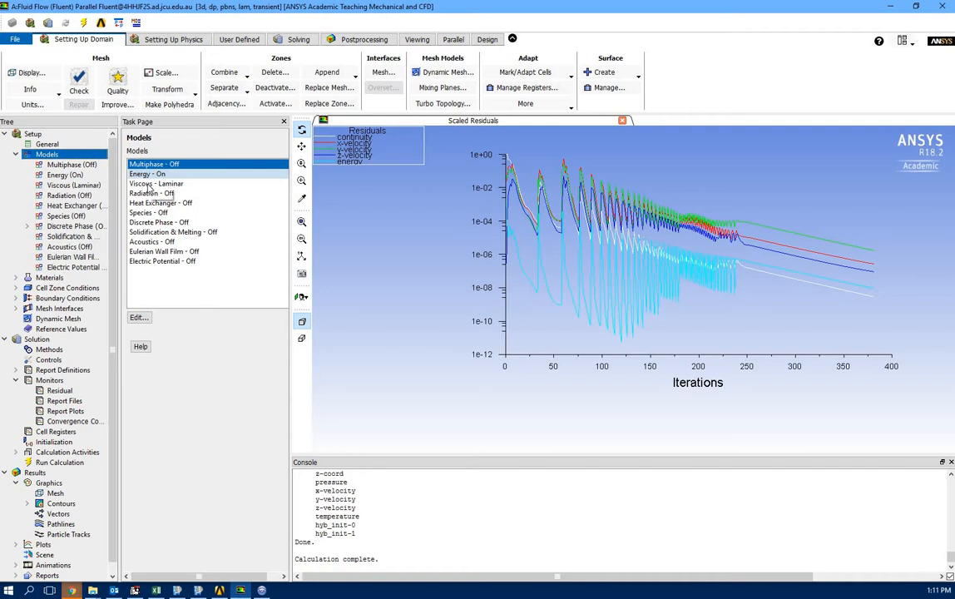
click(15, 153)
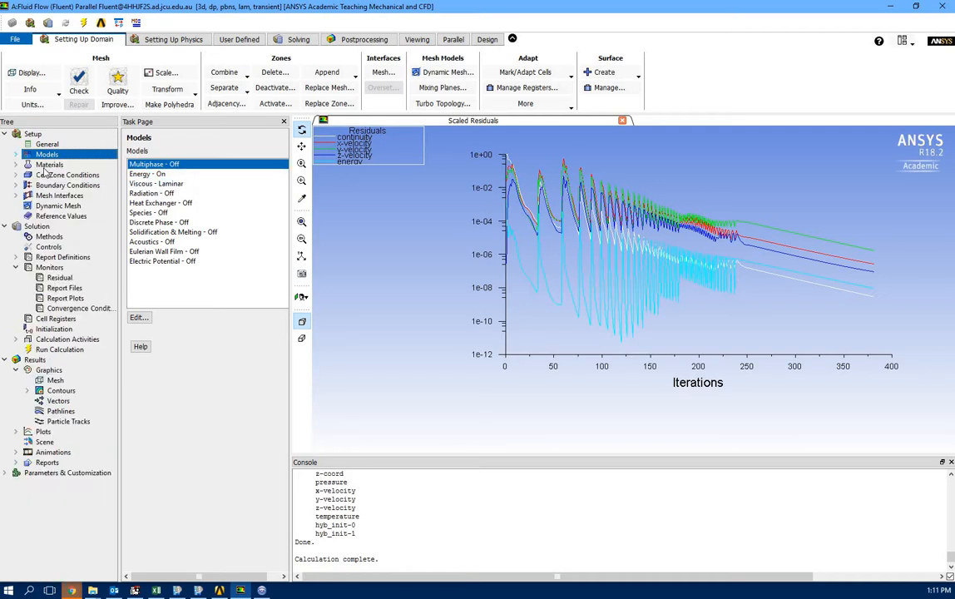
double_click(49, 164)
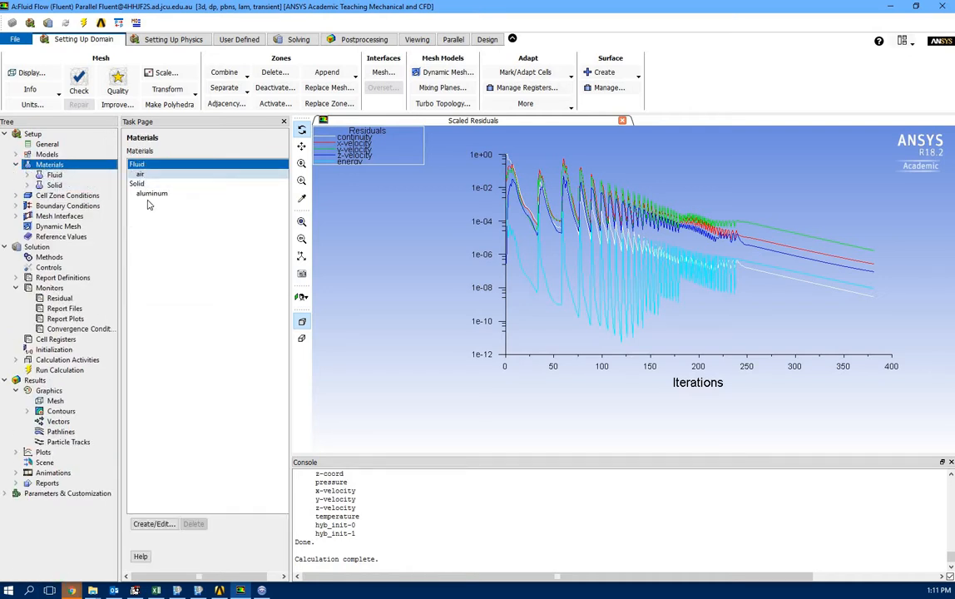
click(14, 164)
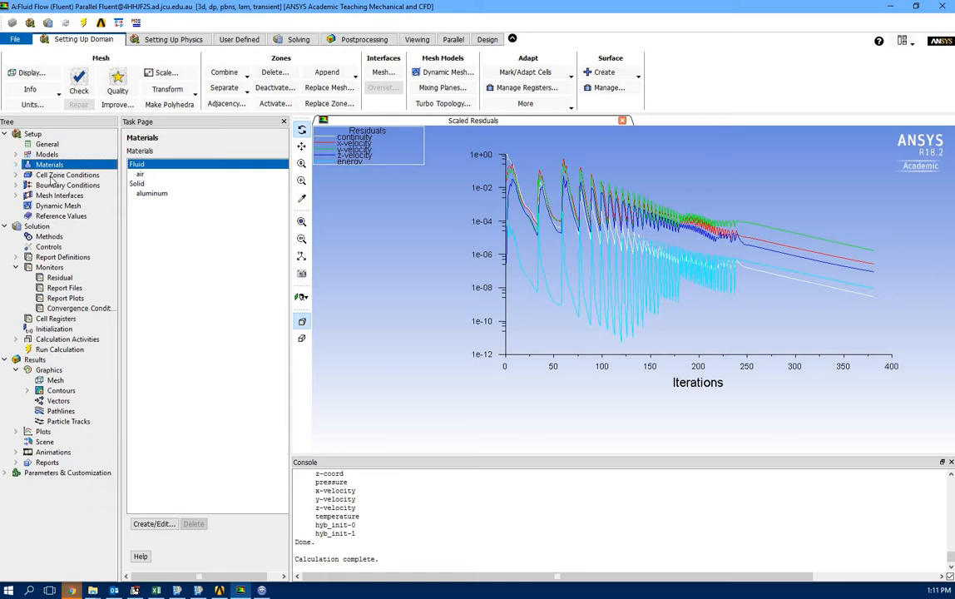
Check the zone types of air_solid, base_solid and fins_solid, and inspect the operating conditions without changing them.
double_click(67, 175)
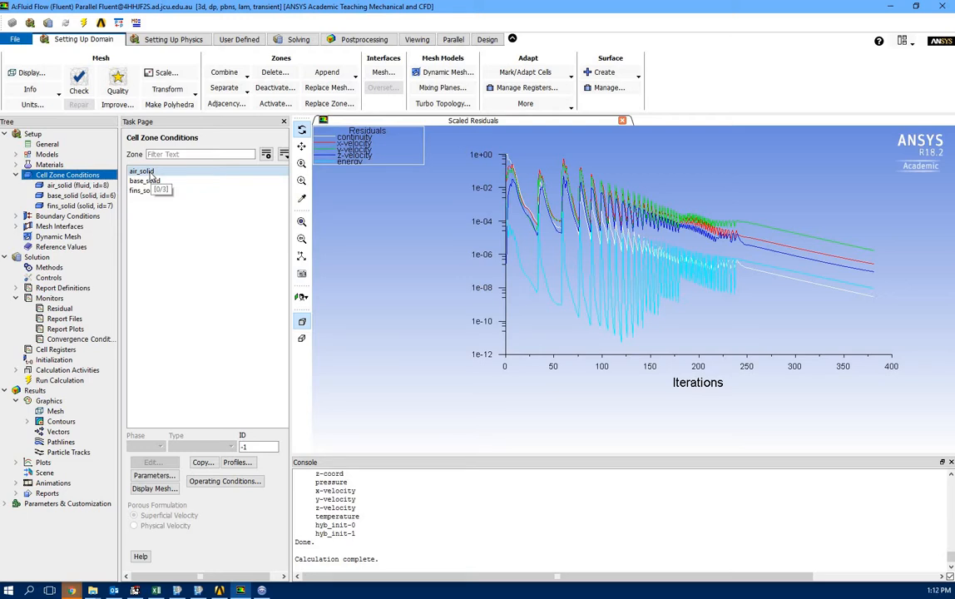
click(150, 171)
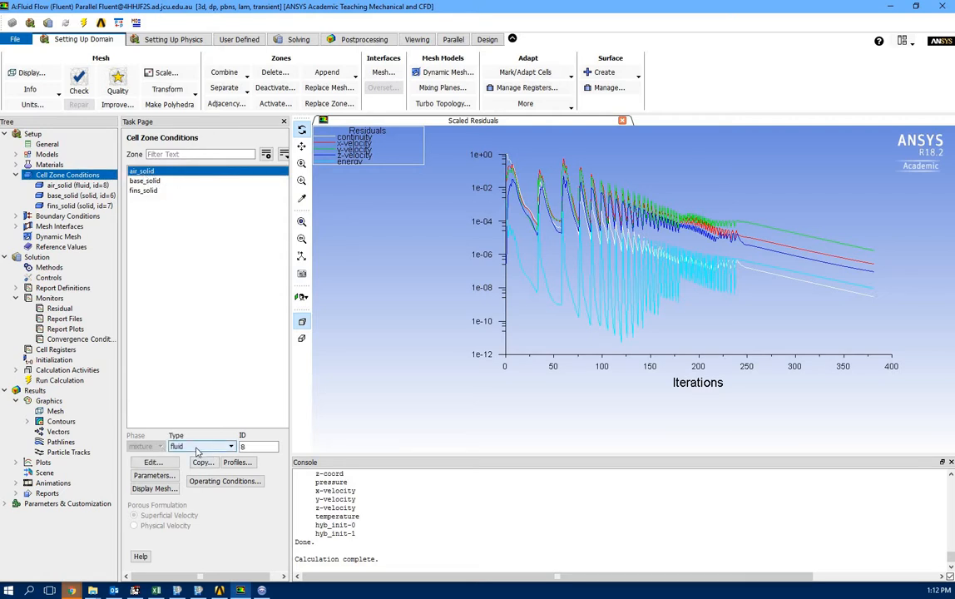
click(146, 182)
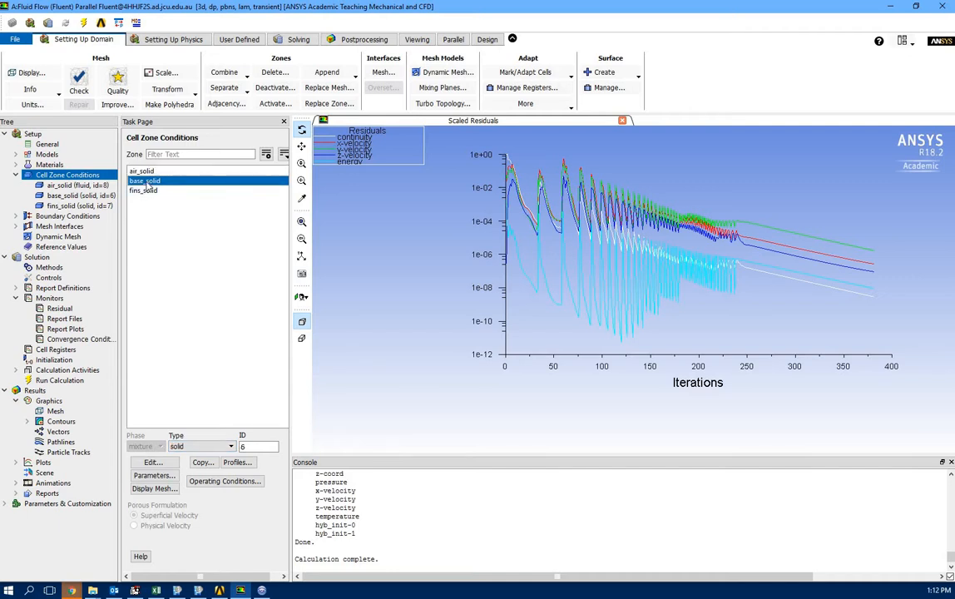
click(146, 192)
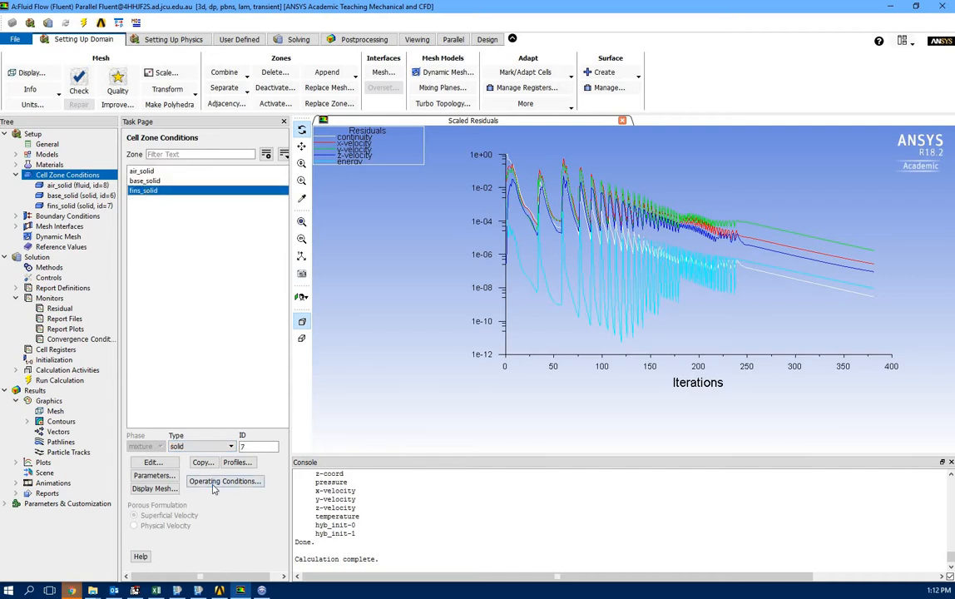
click(240, 483)
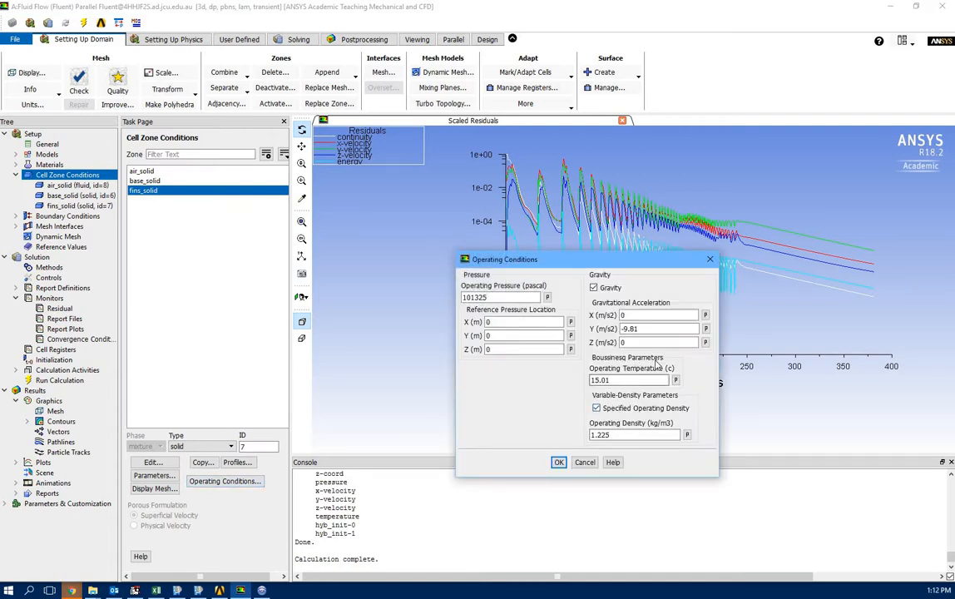
click(710, 260)
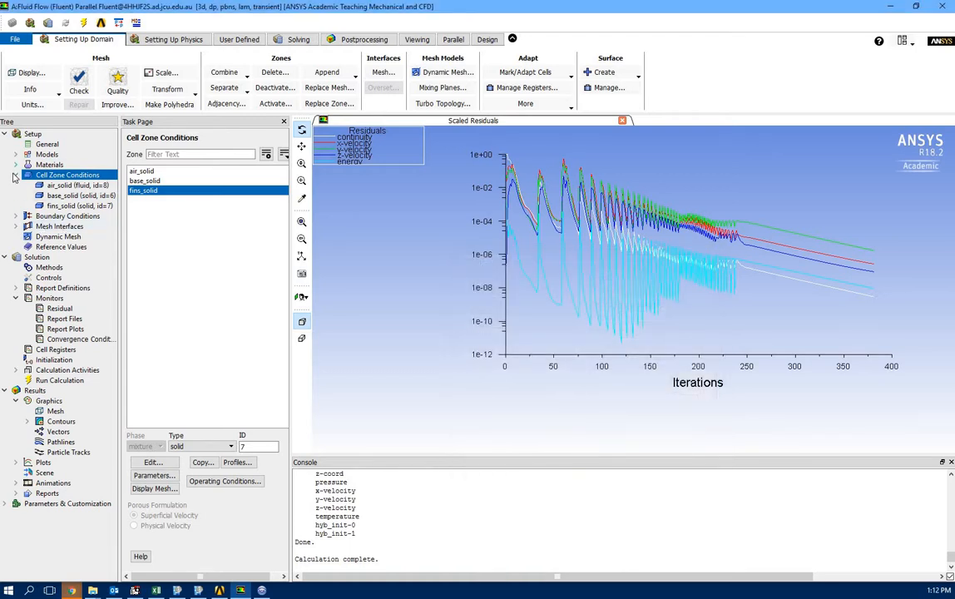
click(13, 175)
Review the boundary conditions, widening the zone list and highlighting the inlet and outlet zones on the mesh.
double_click(25, 185)
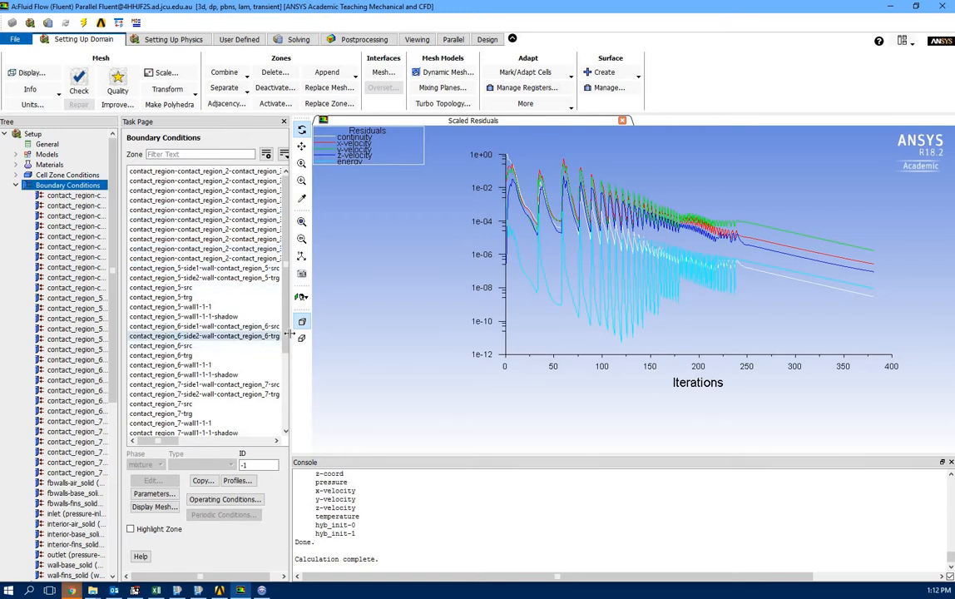
drag(289, 334, 372, 314)
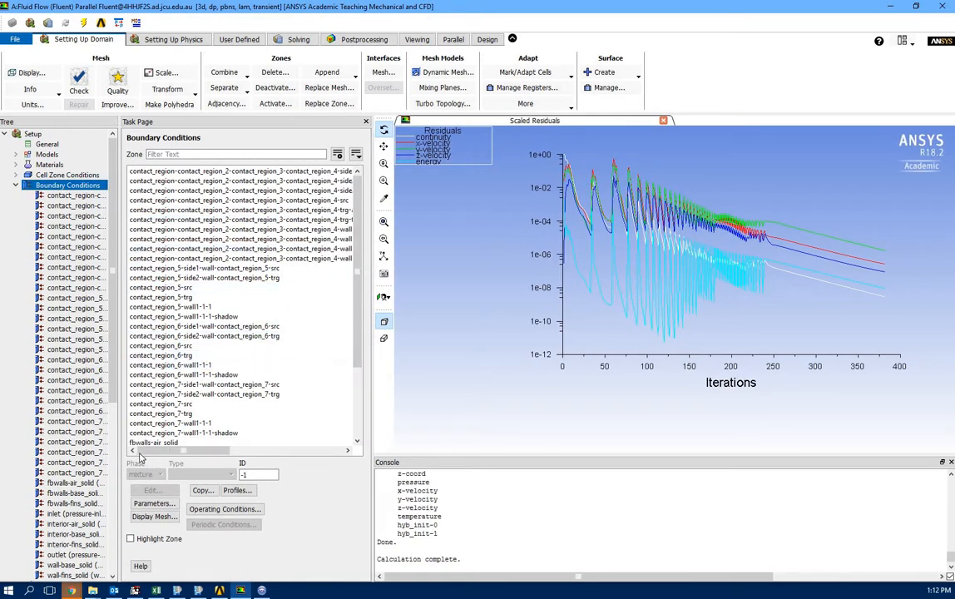
scroll(299, 333, down, 3)
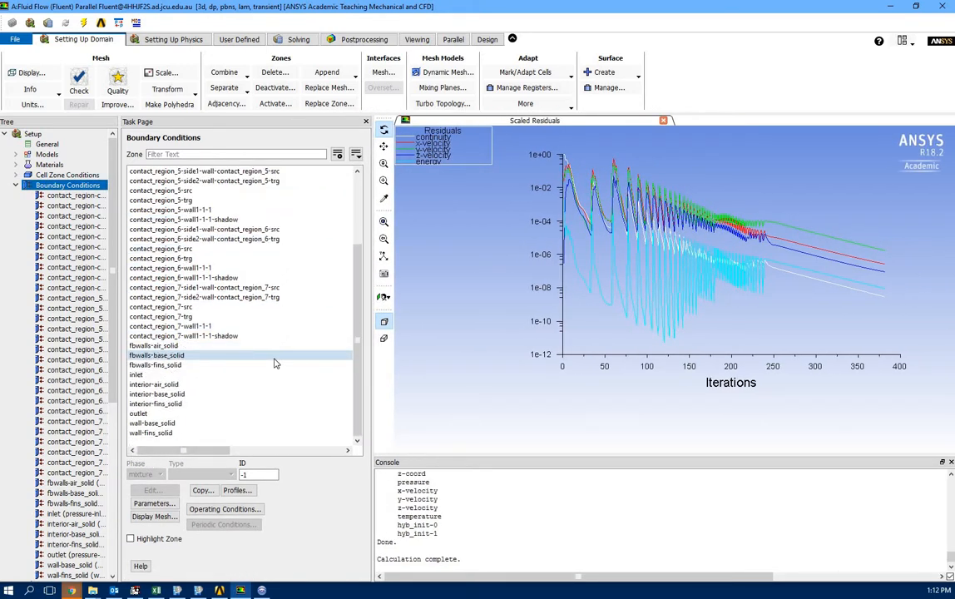
click(166, 375)
click(131, 538)
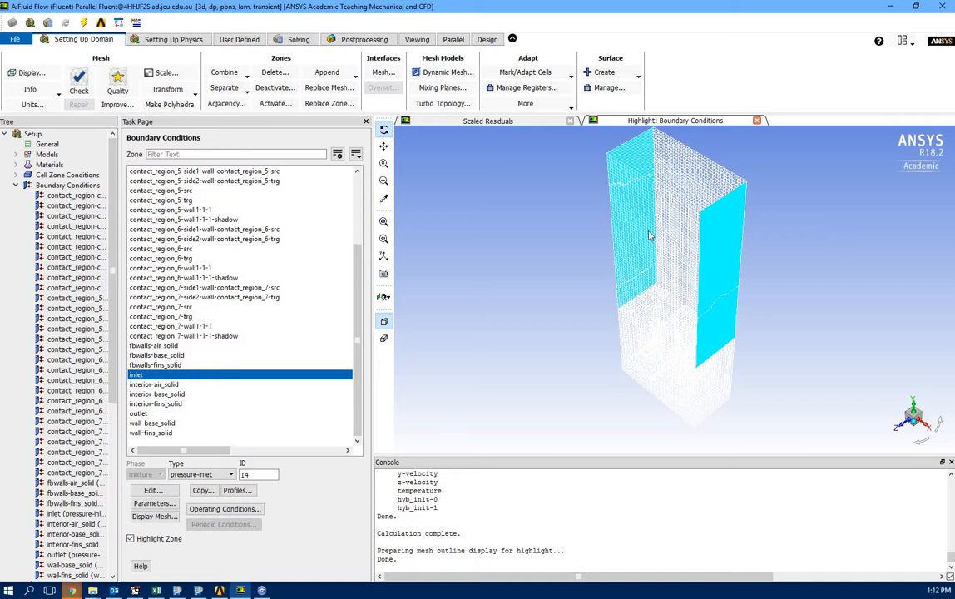
click(149, 414)
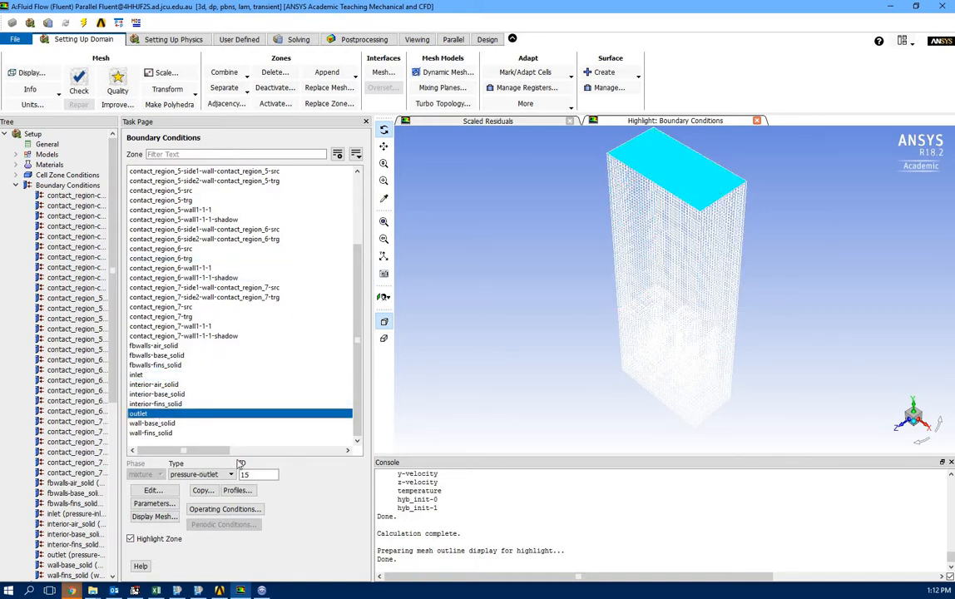
click(138, 375)
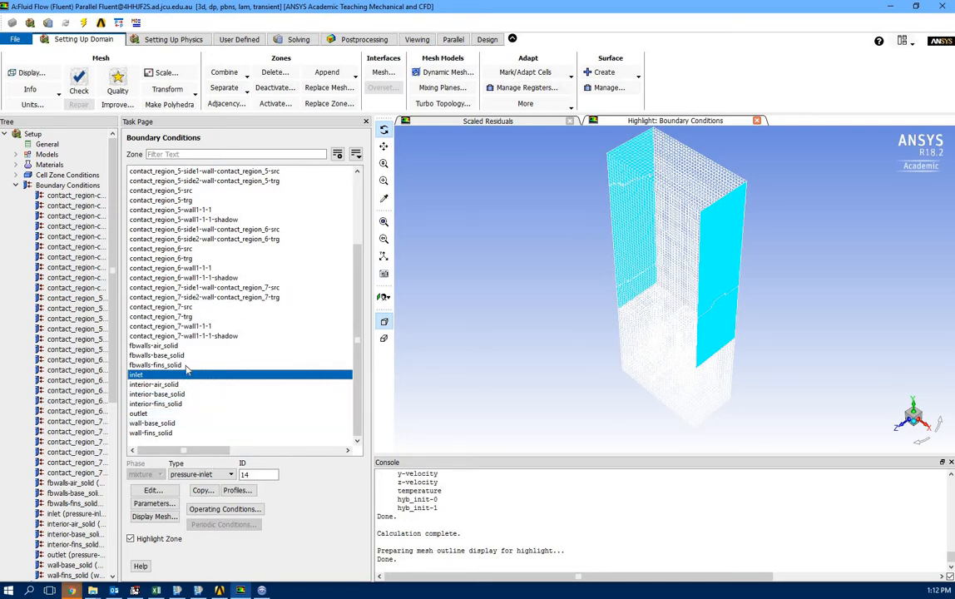
click(16, 188)
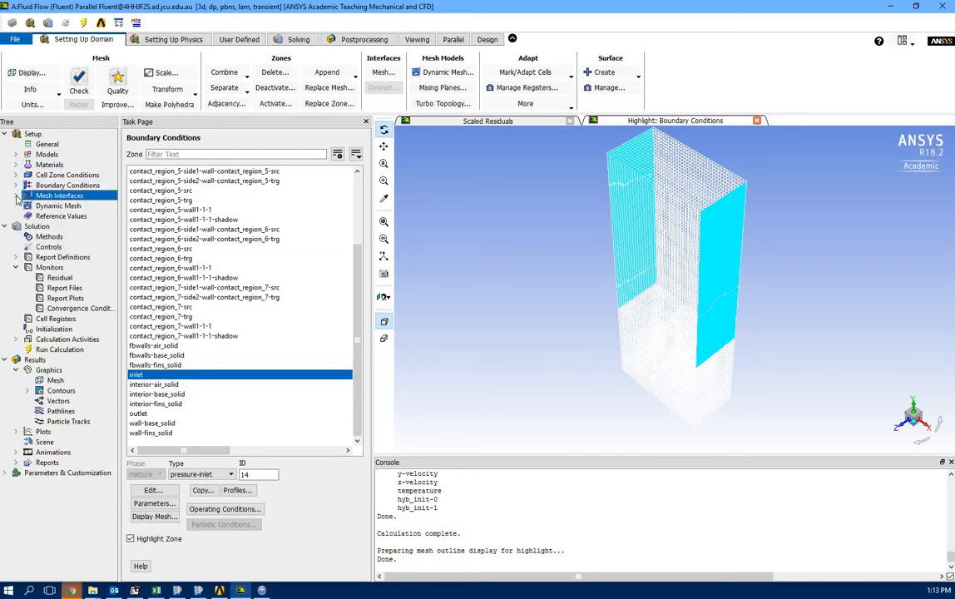
Inspect the interface options of the contact_region_5 mesh interface without changing them.
click(16, 195)
click(16, 196)
double_click(71, 200)
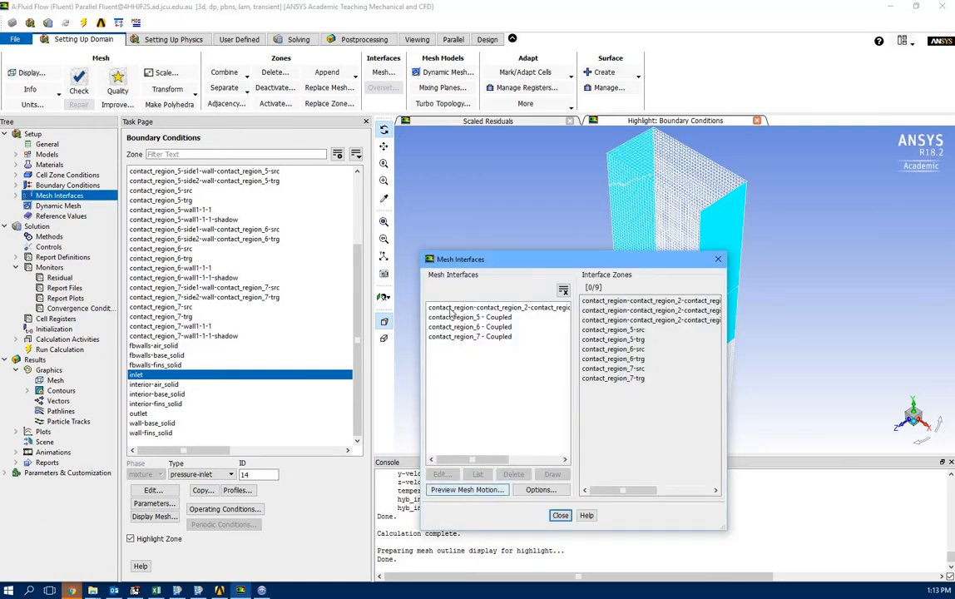
click(482, 317)
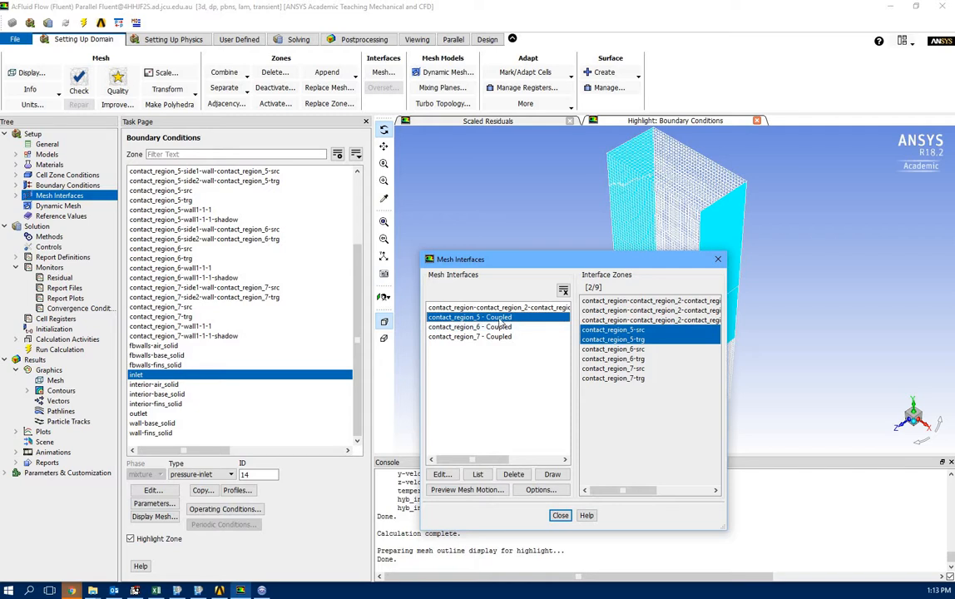
click(441, 475)
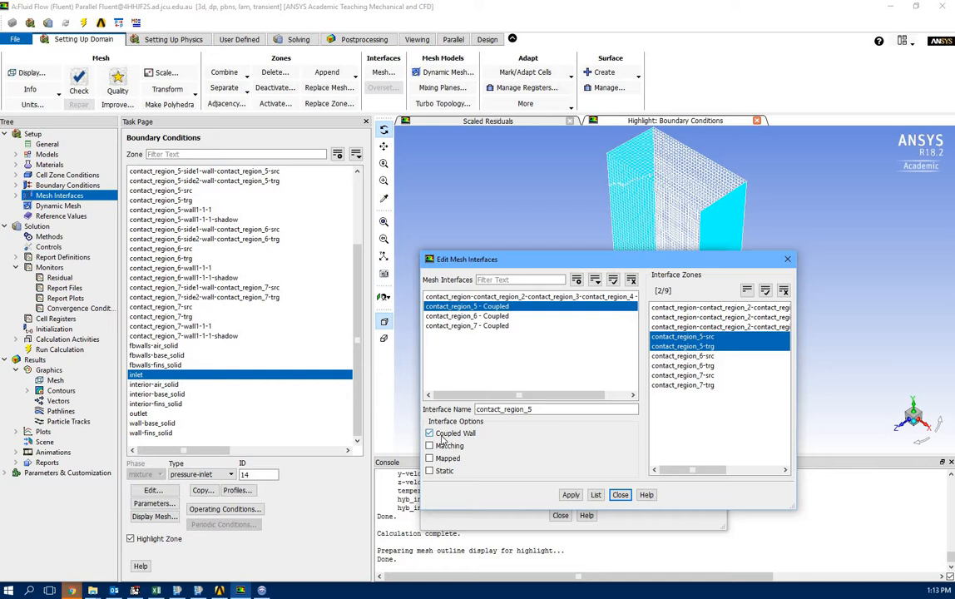
click(620, 495)
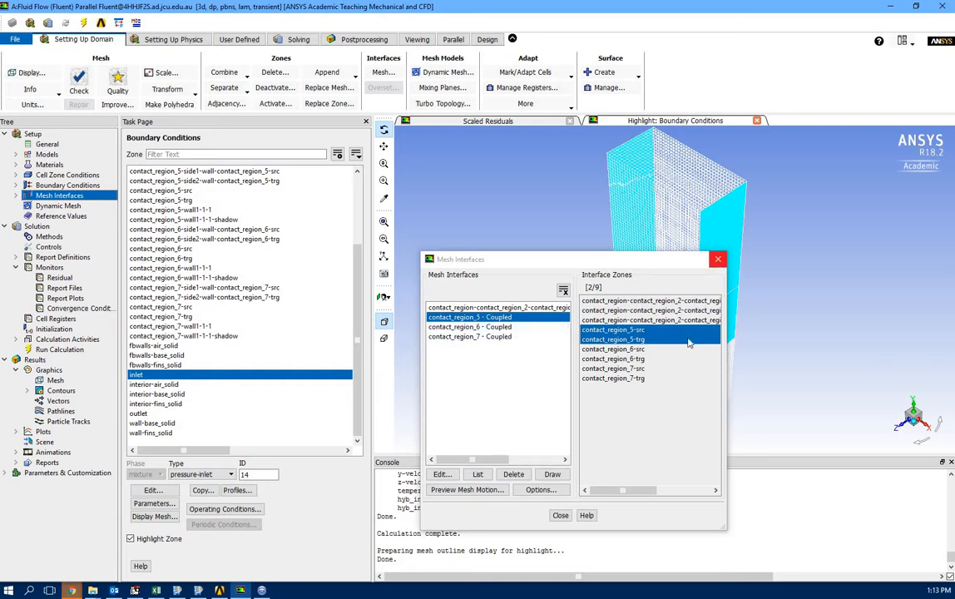
click(717, 258)
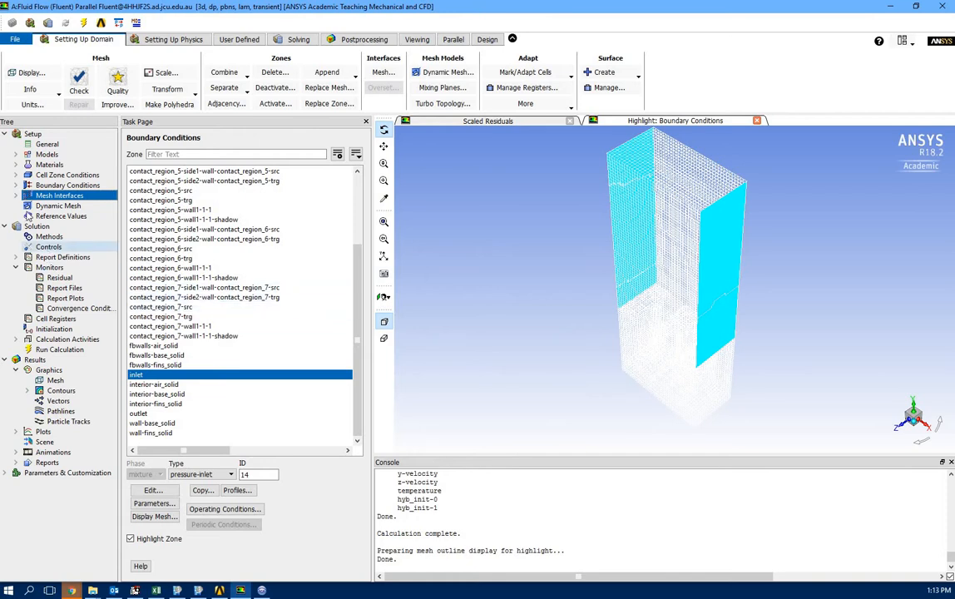
Review the solution methods and the available pressure discretization schemes, keeping Body Force Weighted.
click(47, 237)
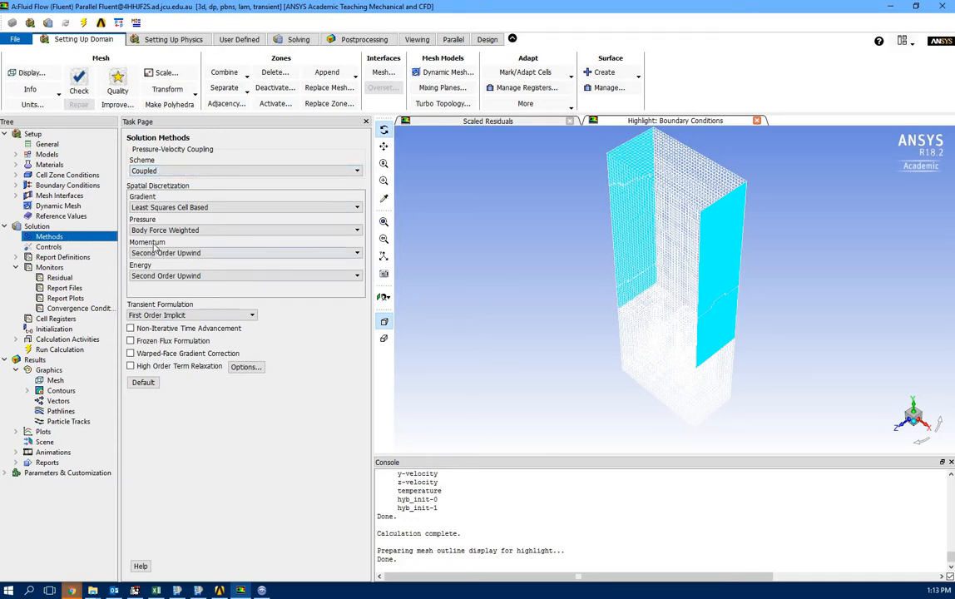
click(187, 231)
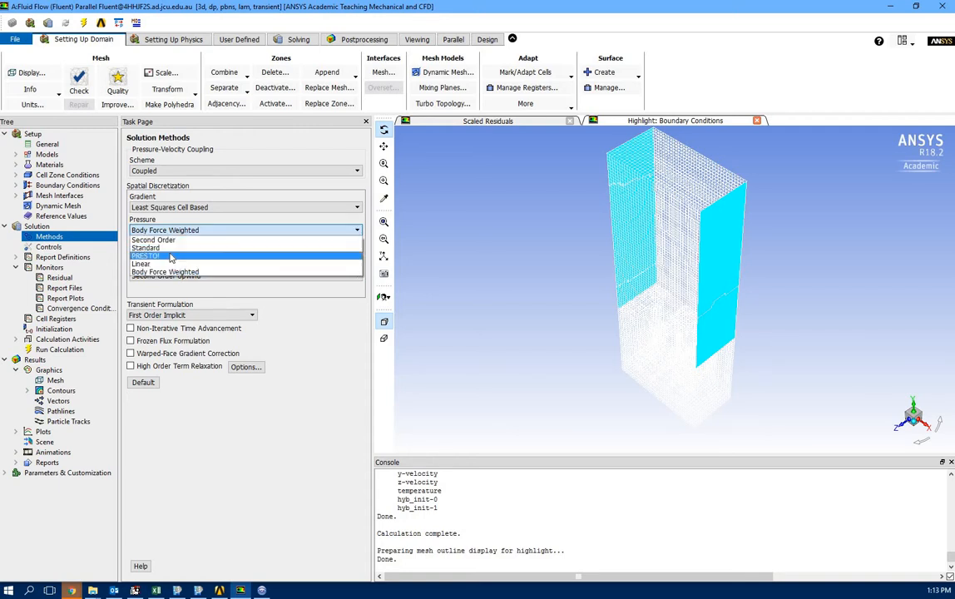
click(273, 477)
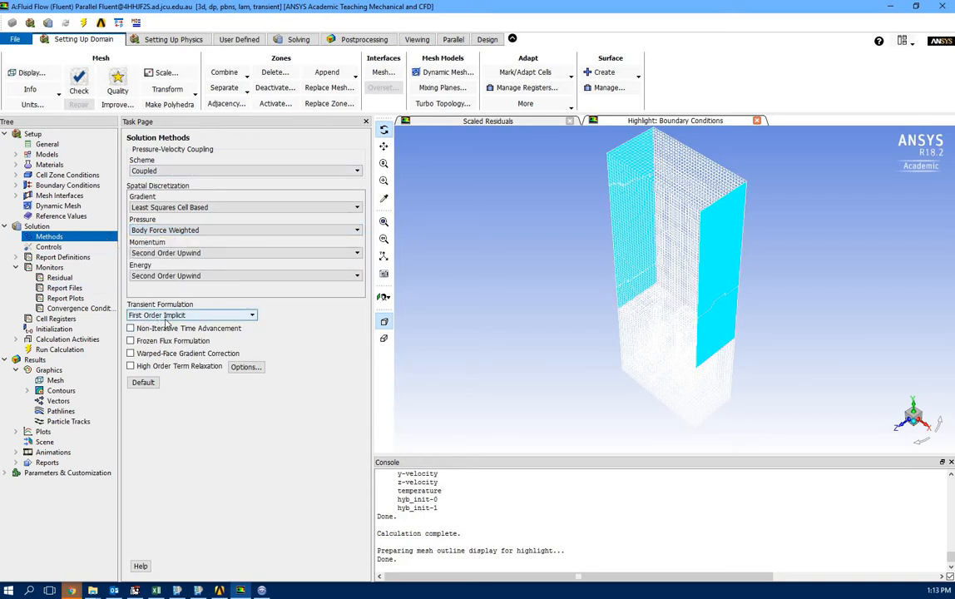
Inspect the absolute convergence criteria of the continuity, velocity and energy residuals without changing them.
double_click(59, 278)
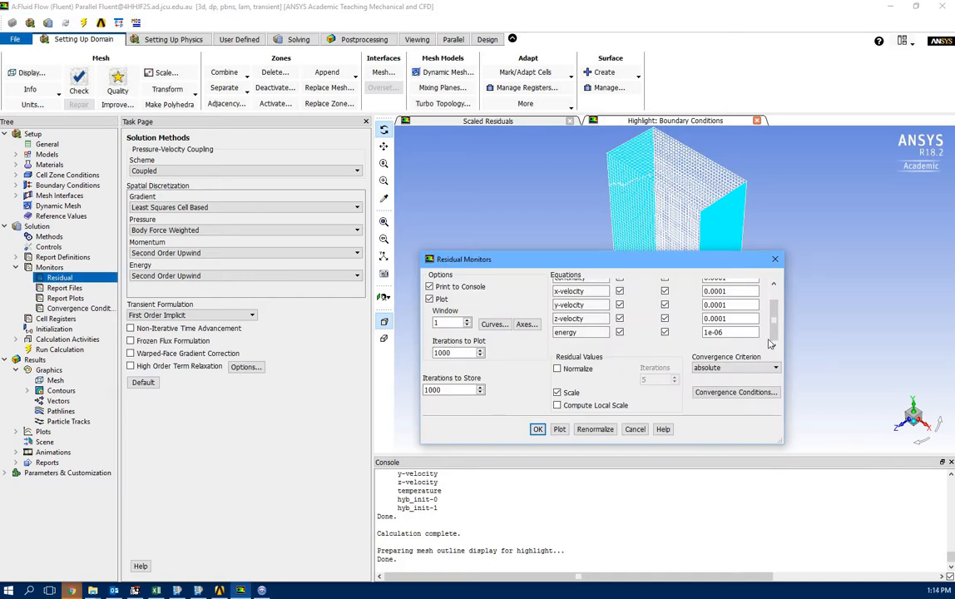
scroll(771, 343, up, 3)
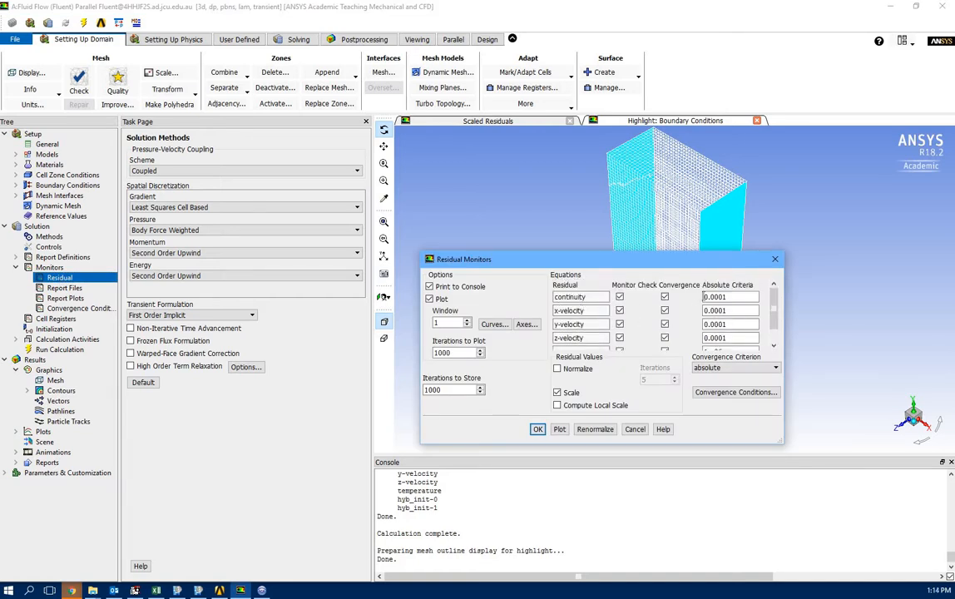
click(737, 297)
click(731, 310)
scroll(732, 310, down, 1)
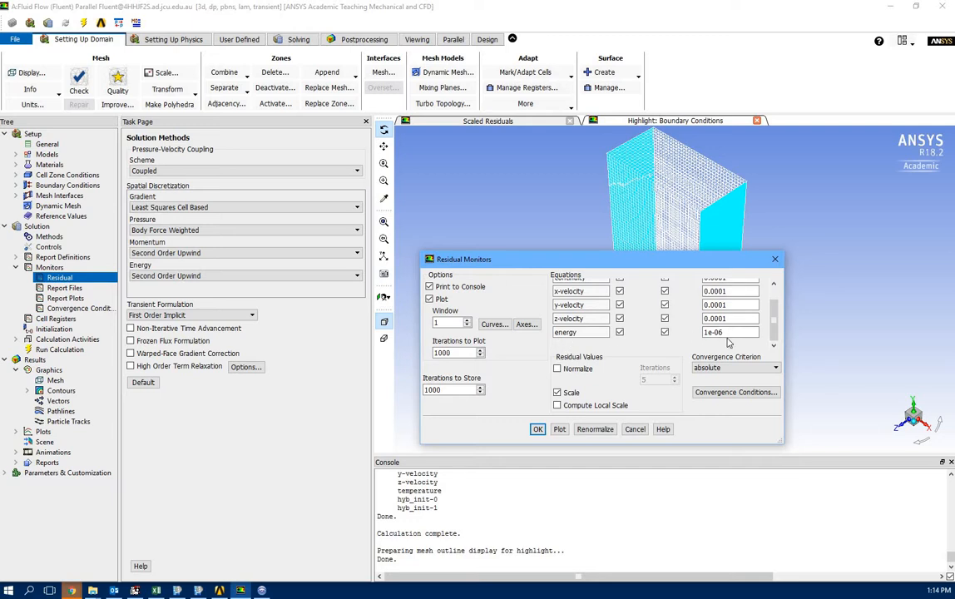
scroll(747, 331, up, 1)
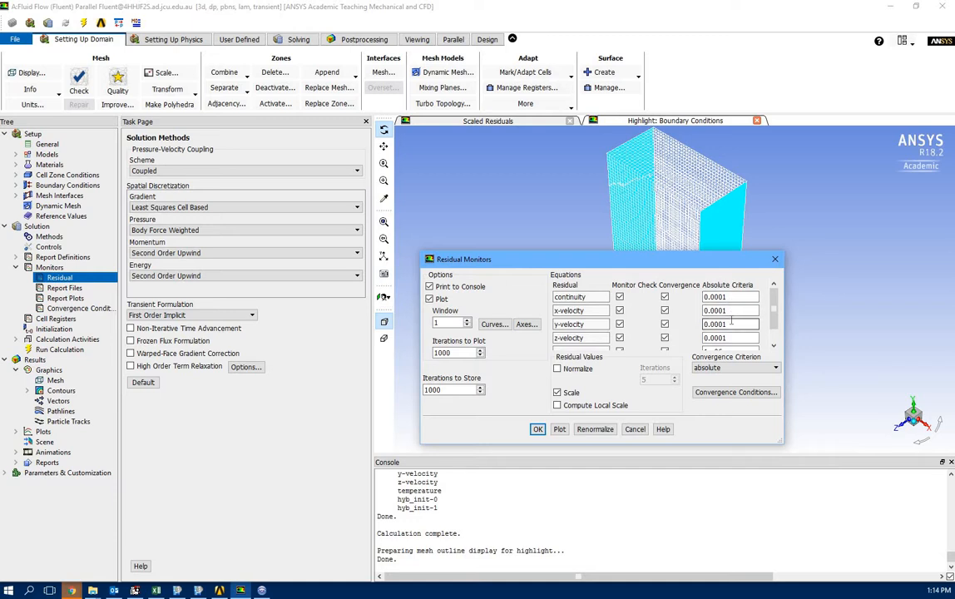
click(776, 263)
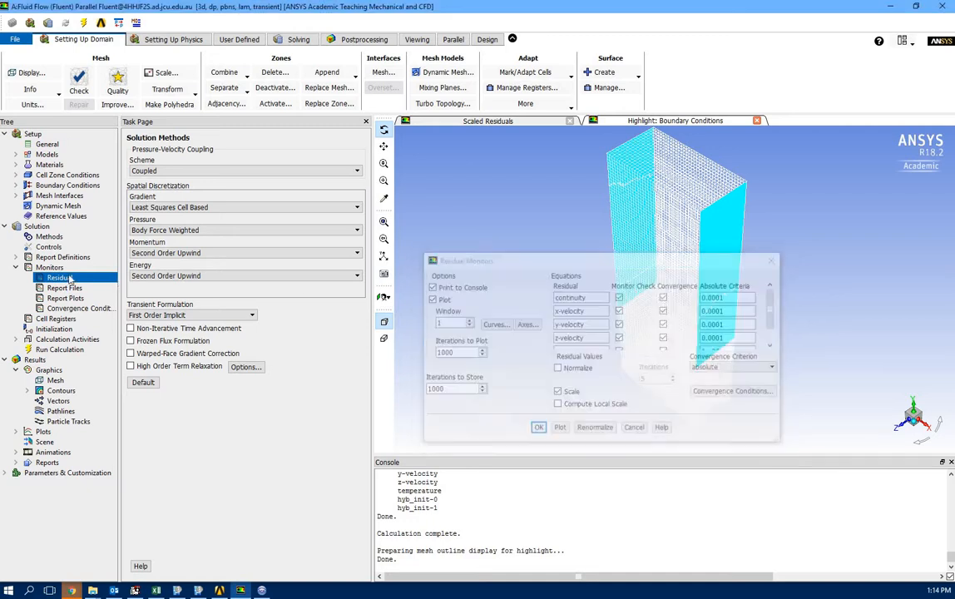
click(16, 267)
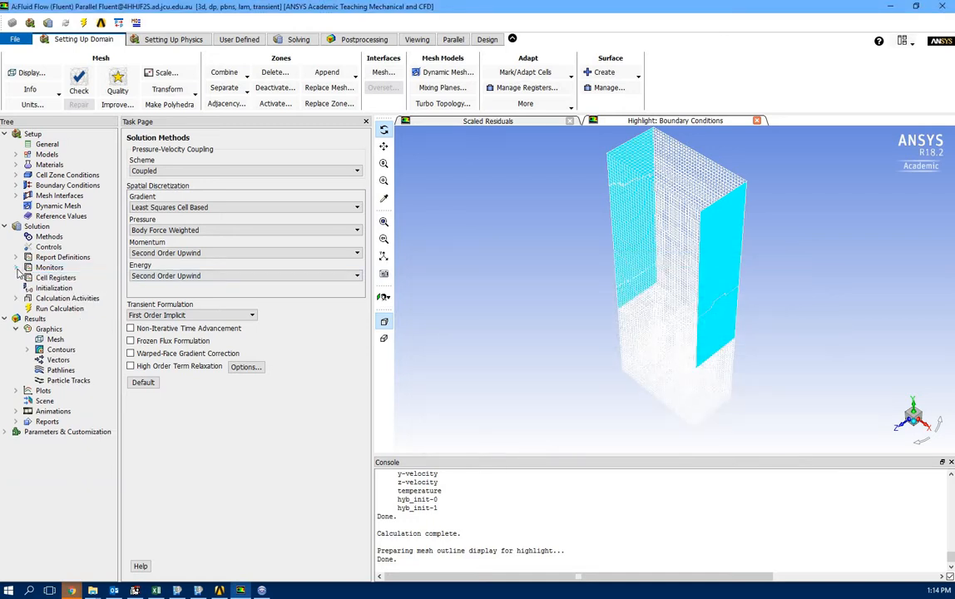
Examine the export-1 automatic export settings, including cell zones, surfaces, quantities, frequency and file name, and cancel without changes.
click(60, 297)
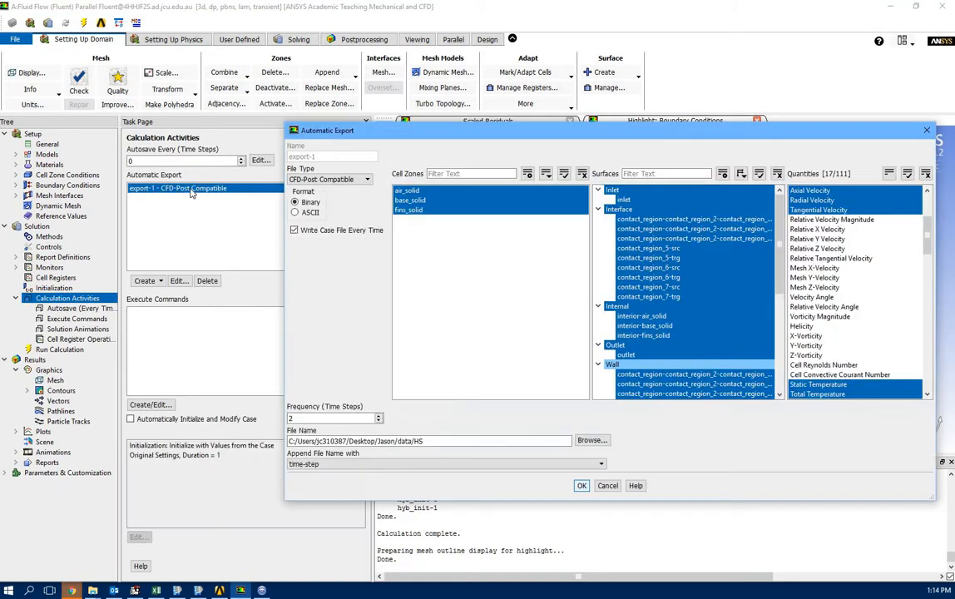
double_click(191, 190)
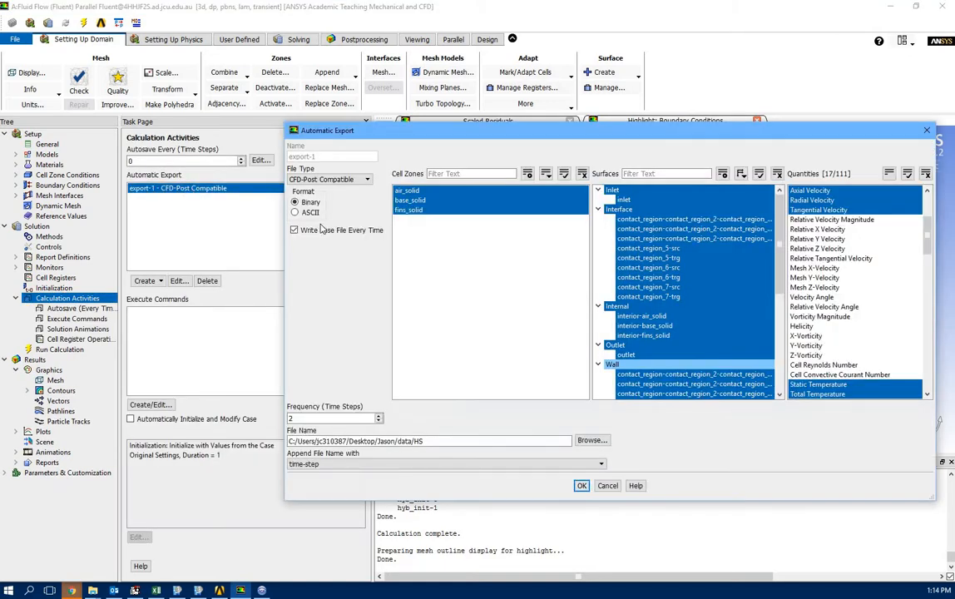
scroll(807, 263, up, 4)
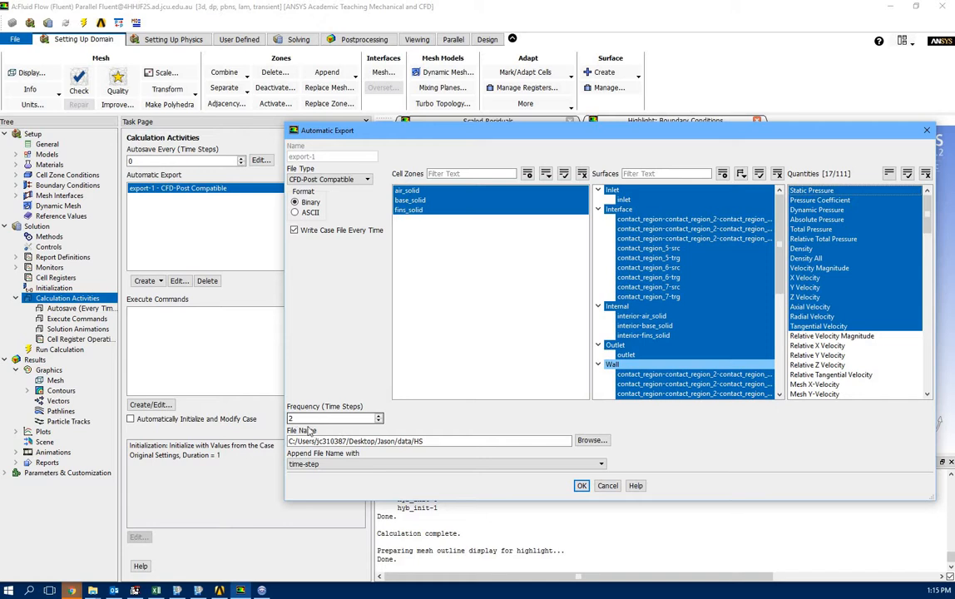
click(606, 486)
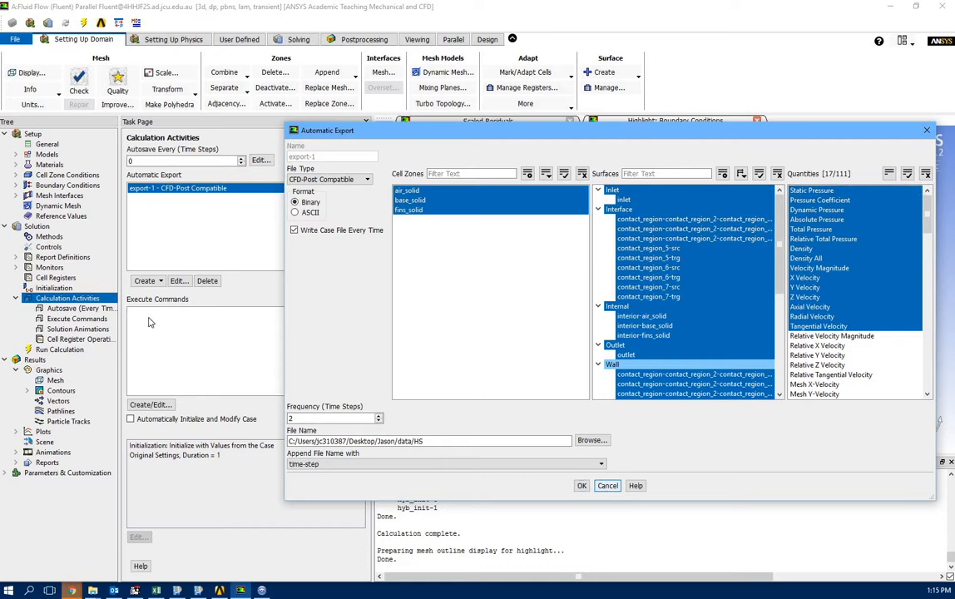
Review the initialization Patch settings for Temperature, including the 100 °C value and the zones to patch, and close without patching.
click(52, 288)
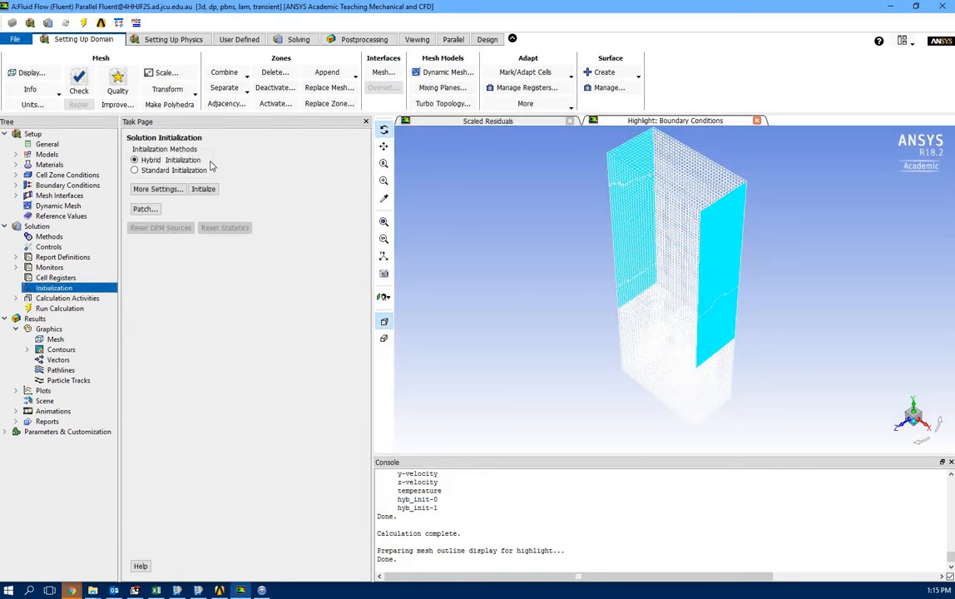
click(144, 208)
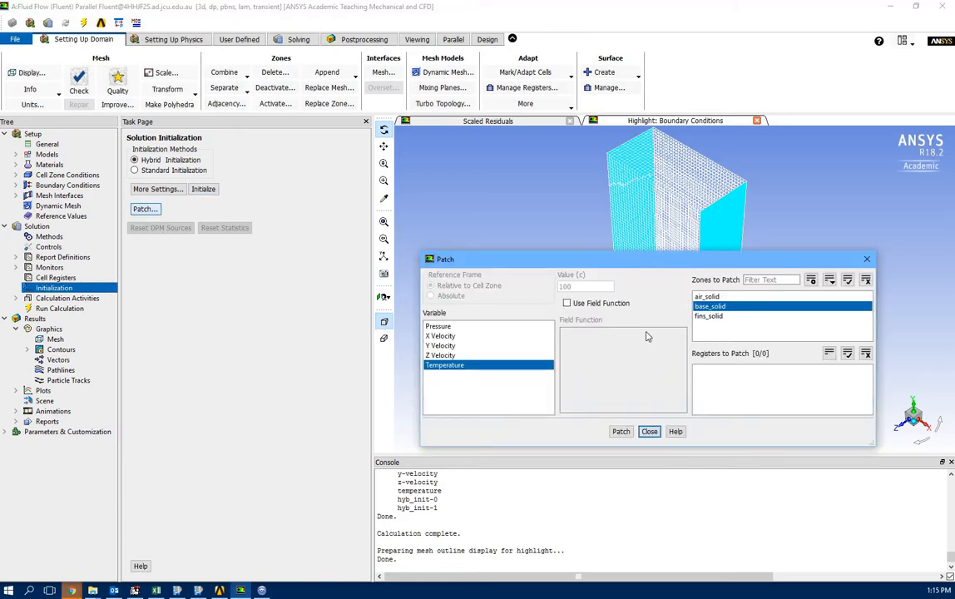
click(449, 366)
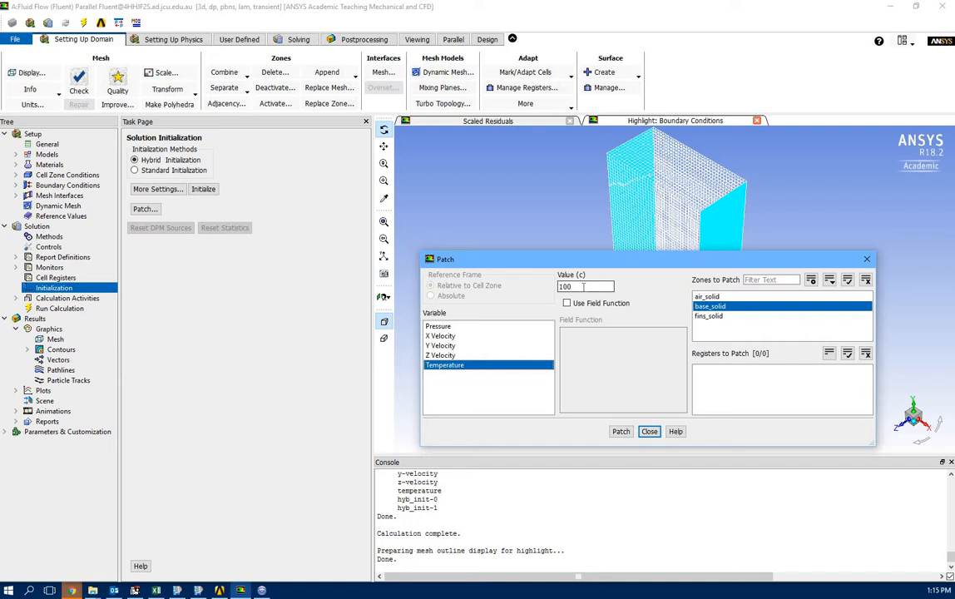
click(707, 296)
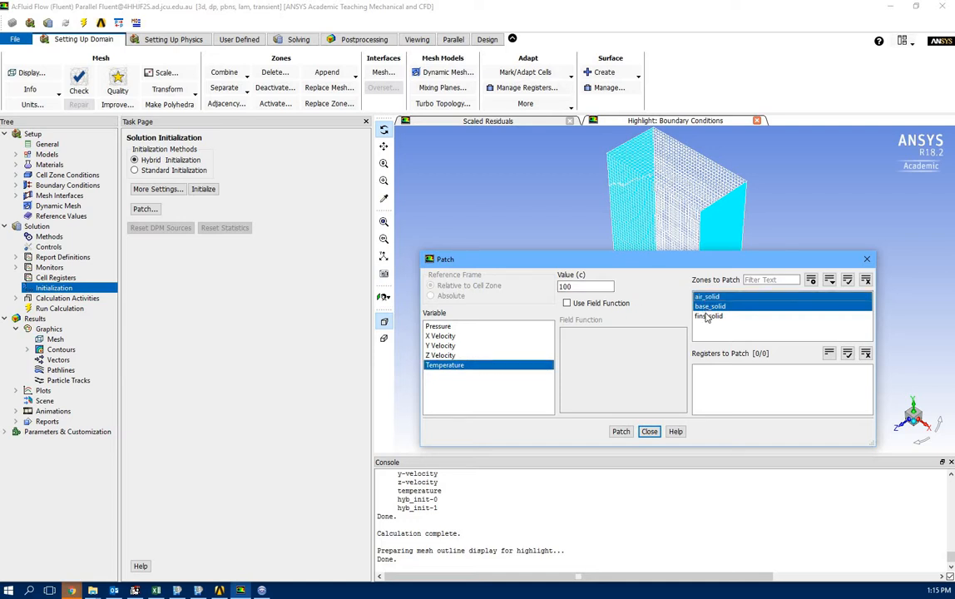
click(707, 317)
click(706, 307)
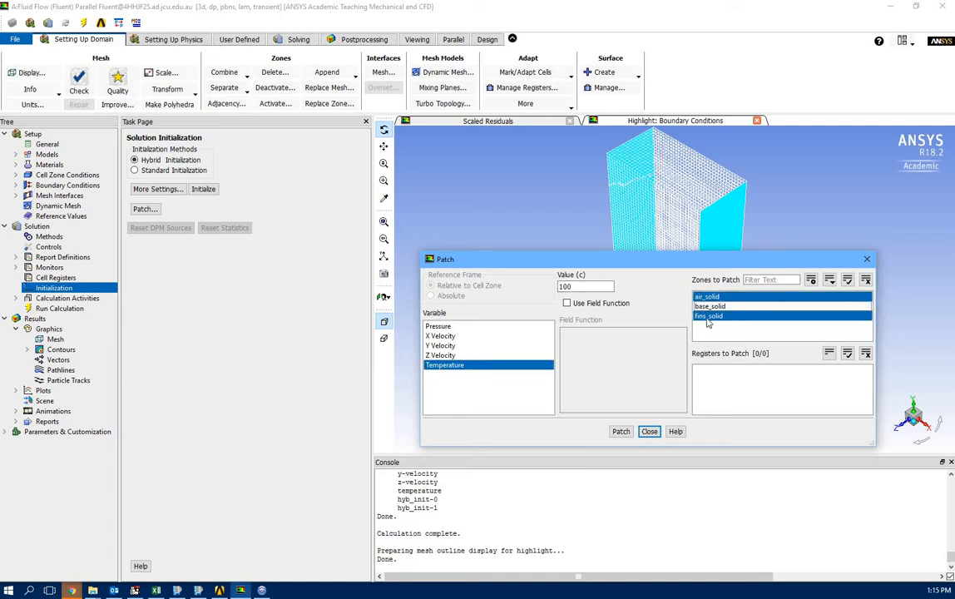
click(706, 318)
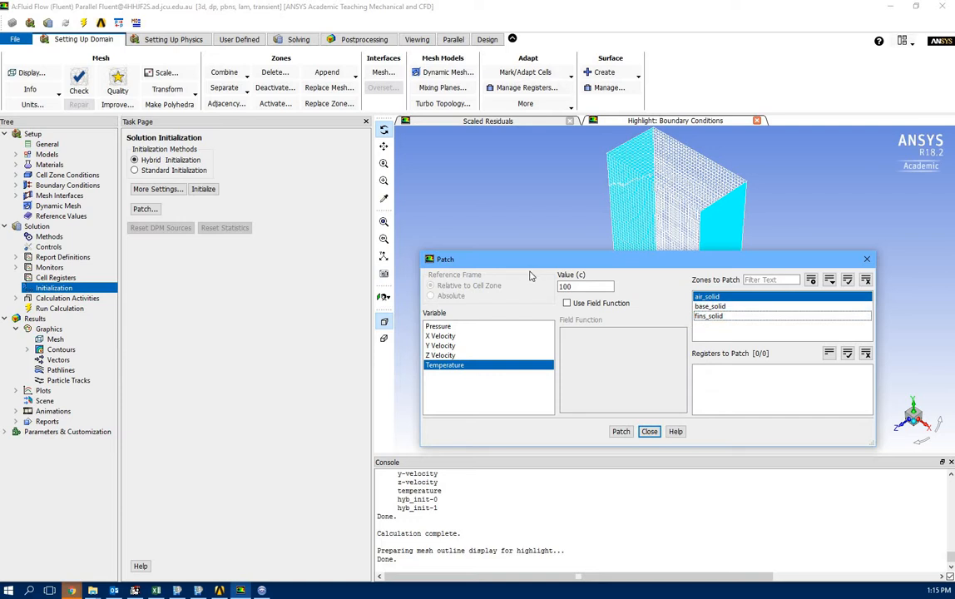
click(649, 432)
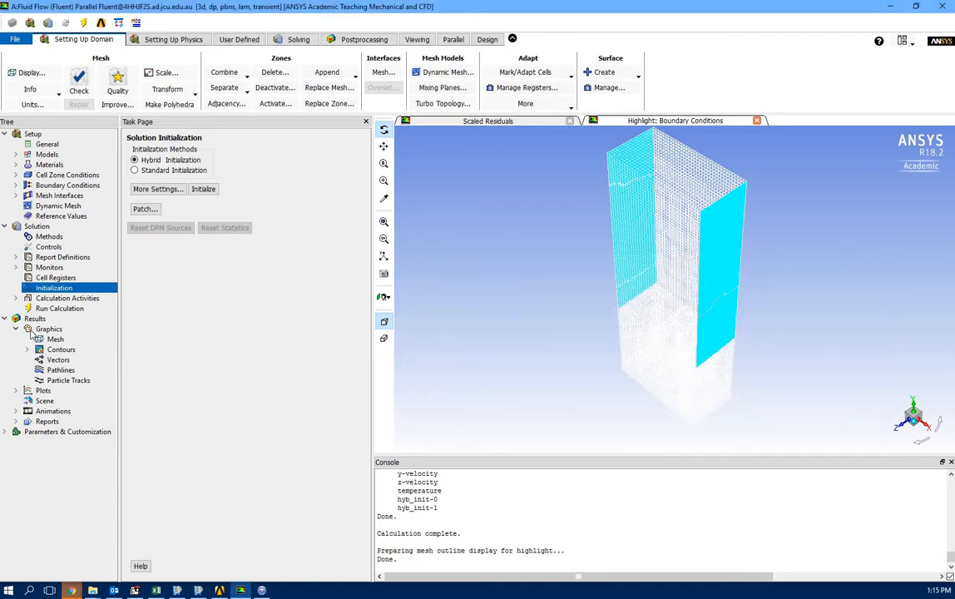
Review the Run Calculation settings, especially the time step size and the number of time steps.
click(49, 308)
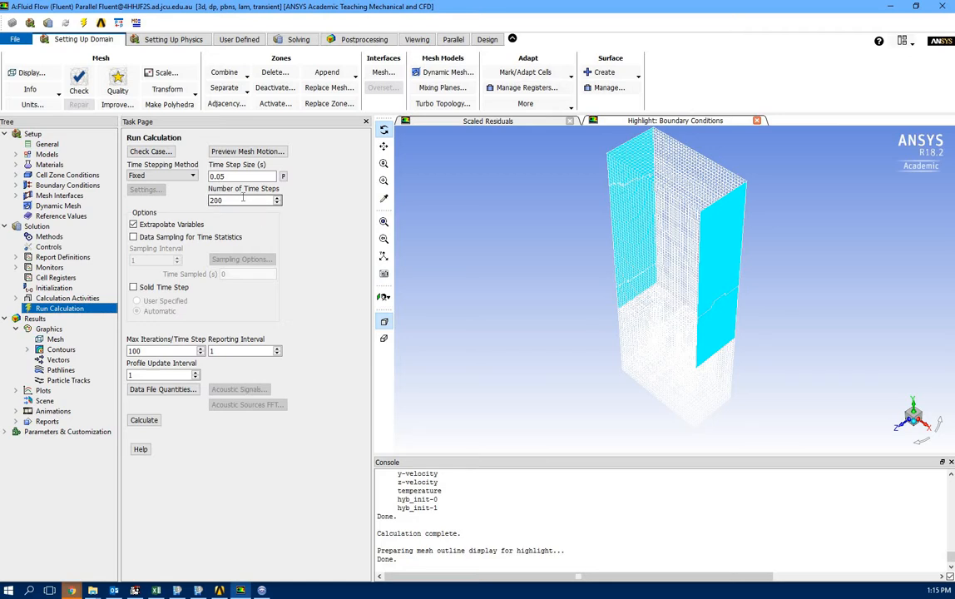
click(215, 176)
Switch to the CFD-Post results and inspect the heat sink wireframe with Plane 1 and Point 1 in an isometric view.
click(261, 590)
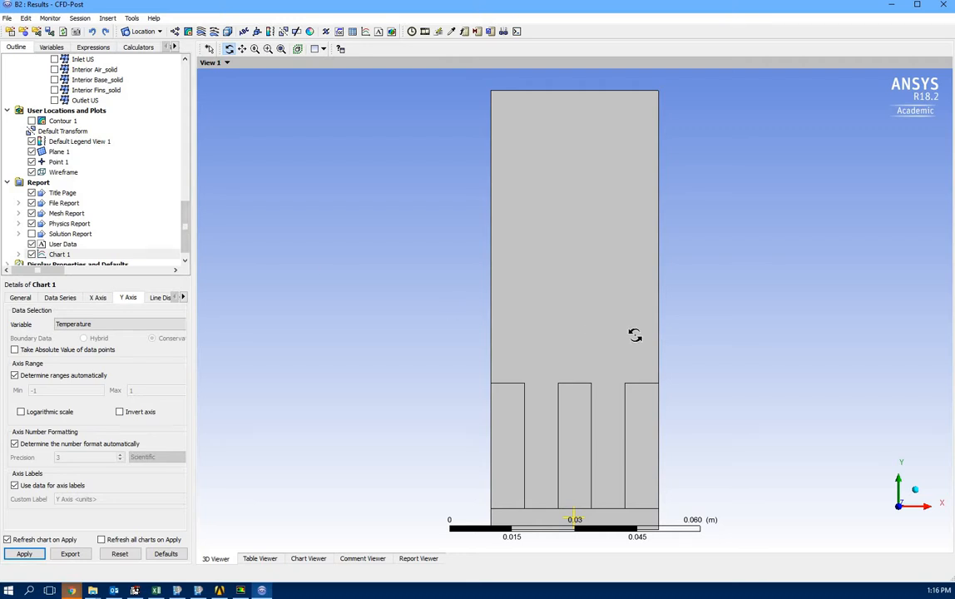
drag(575, 341, 529, 546)
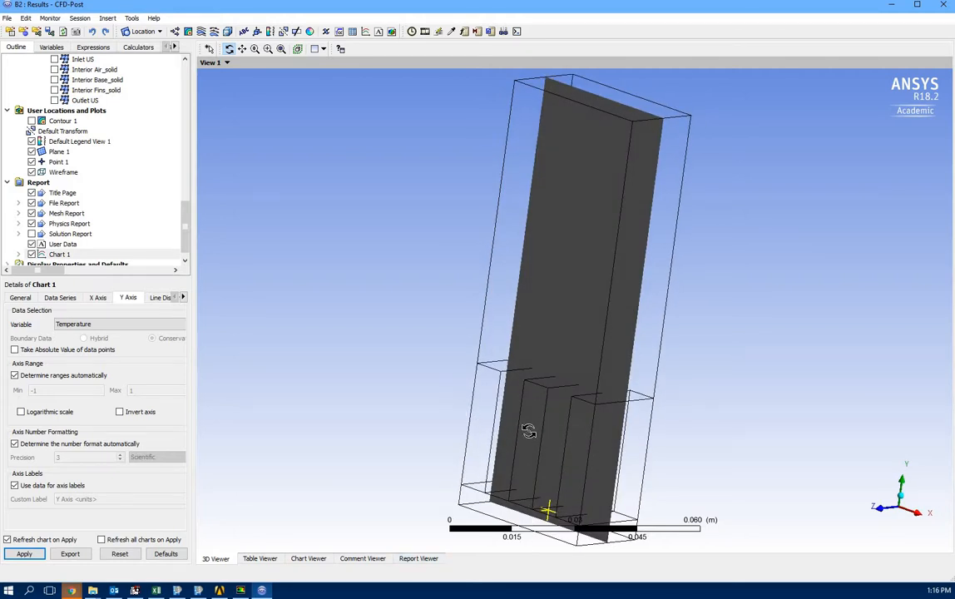
drag(539, 408, 811, 503)
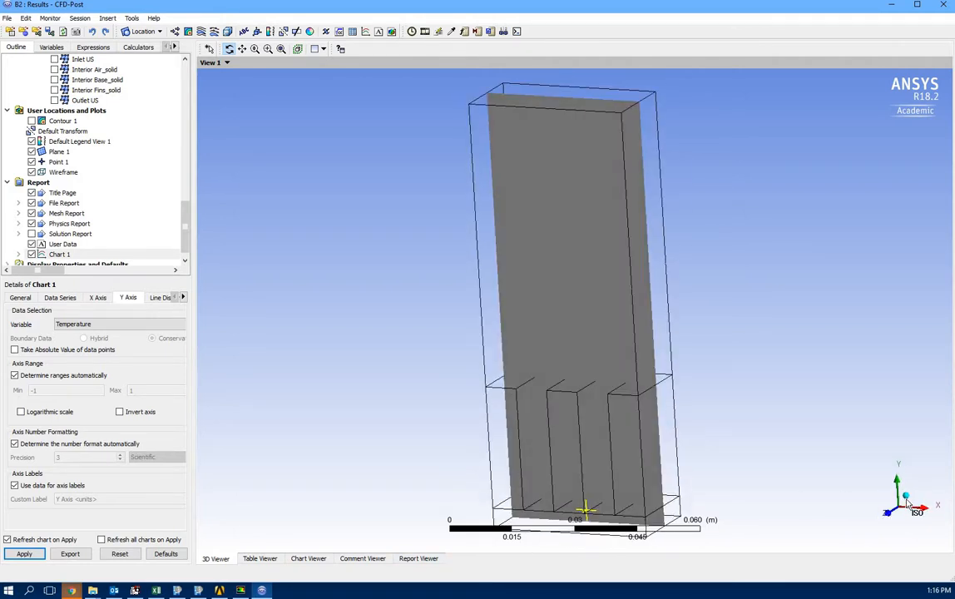
drag(815, 453, 591, 517)
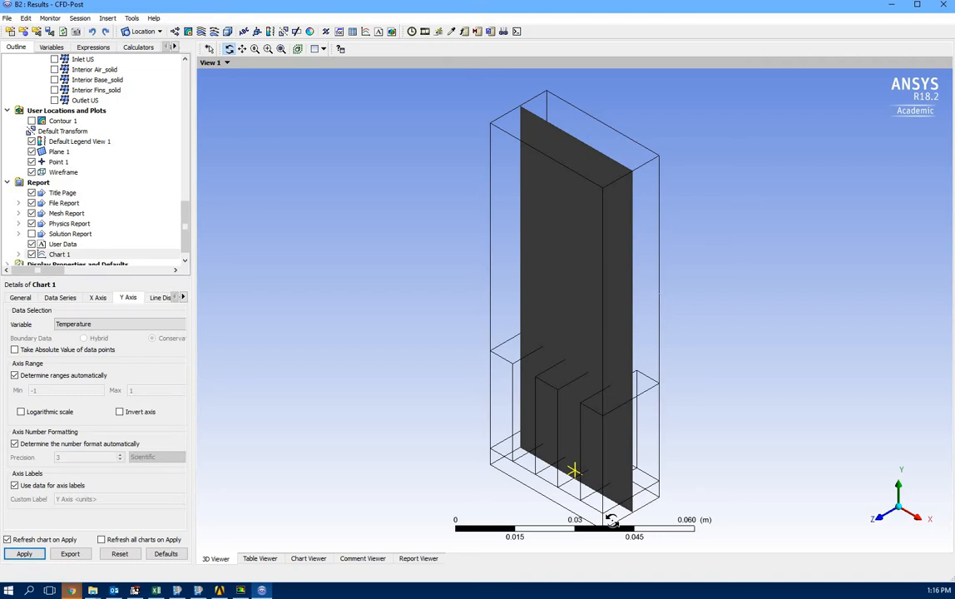
Inspect the geometry definitions of Plane 1 and Point 1, hiding the plane briefly and showing it again.
click(32, 152)
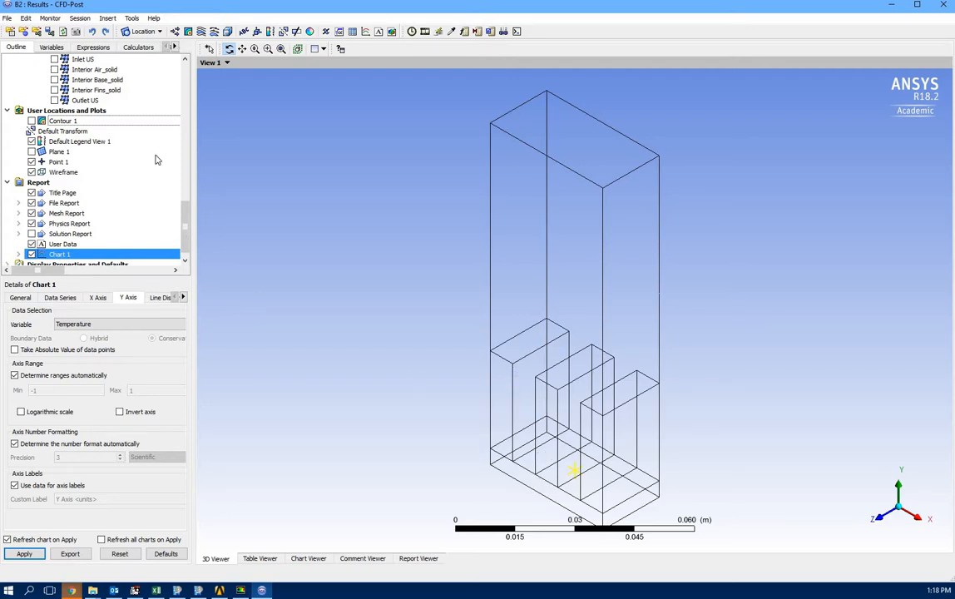
click(60, 153)
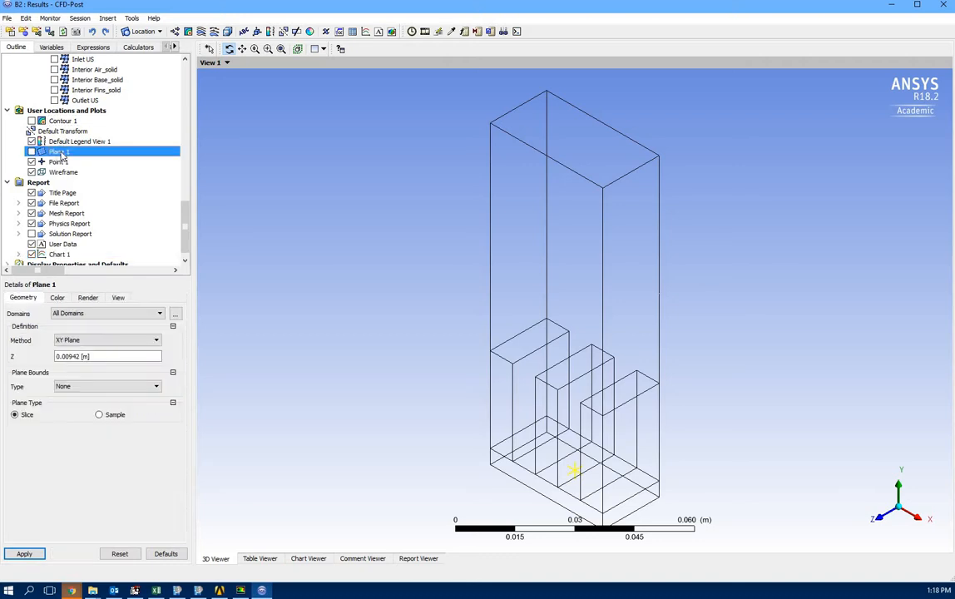
click(90, 357)
drag(89, 363, 90, 363)
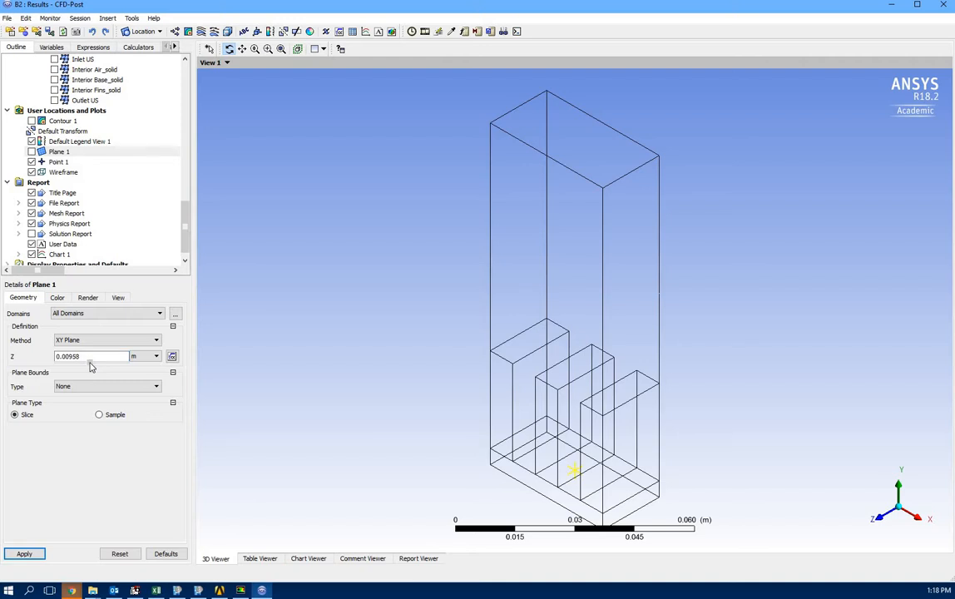
click(32, 151)
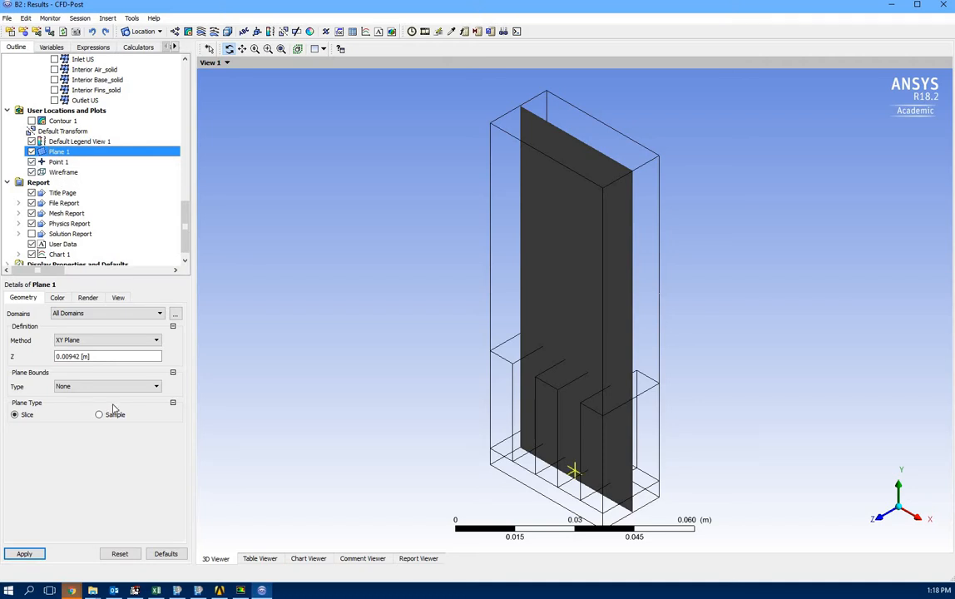
click(59, 161)
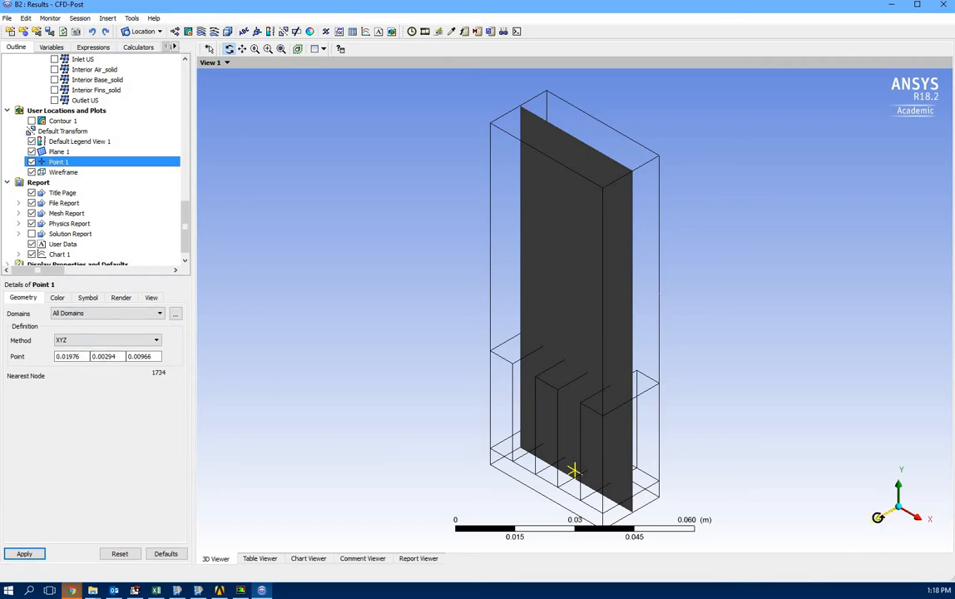
Show the Contour 1 temperature plot in a front view along Z and load the results at 0.1 s.
click(875, 519)
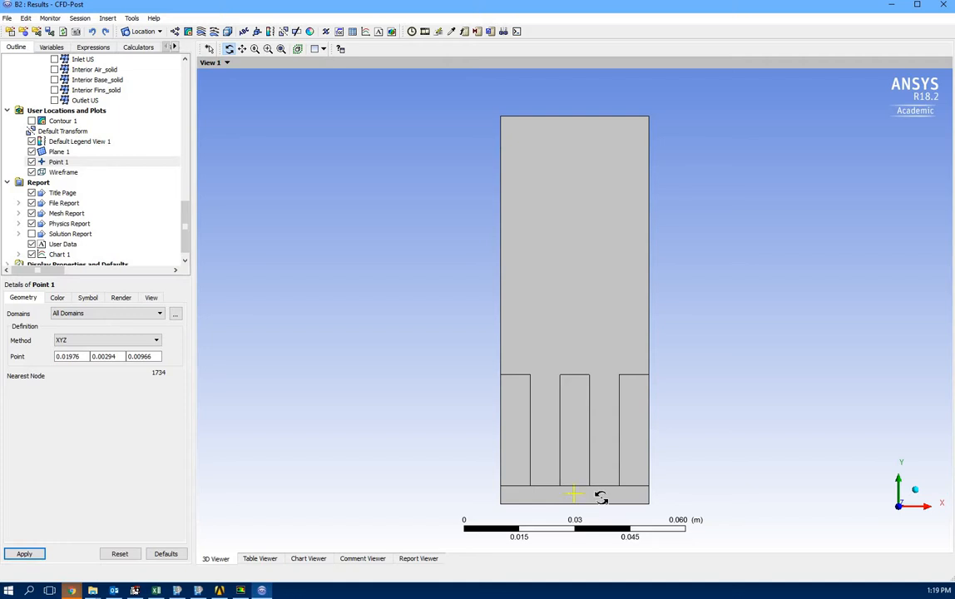
click(32, 121)
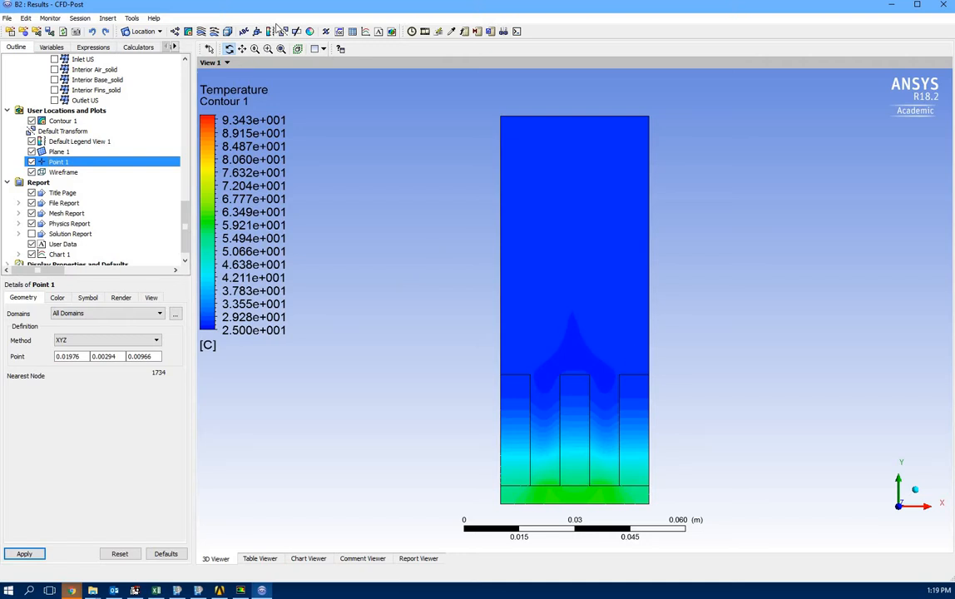
click(411, 31)
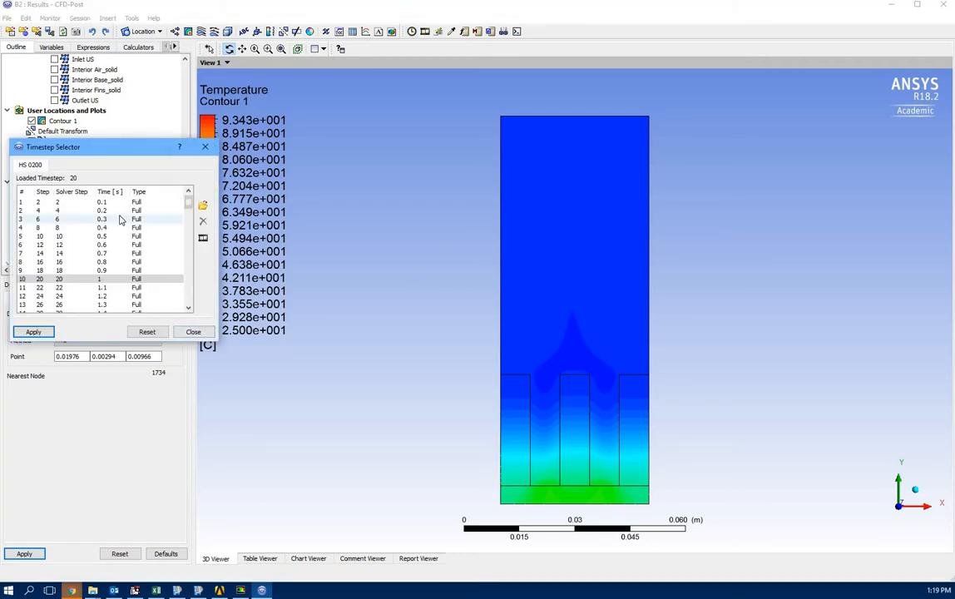
double_click(117, 203)
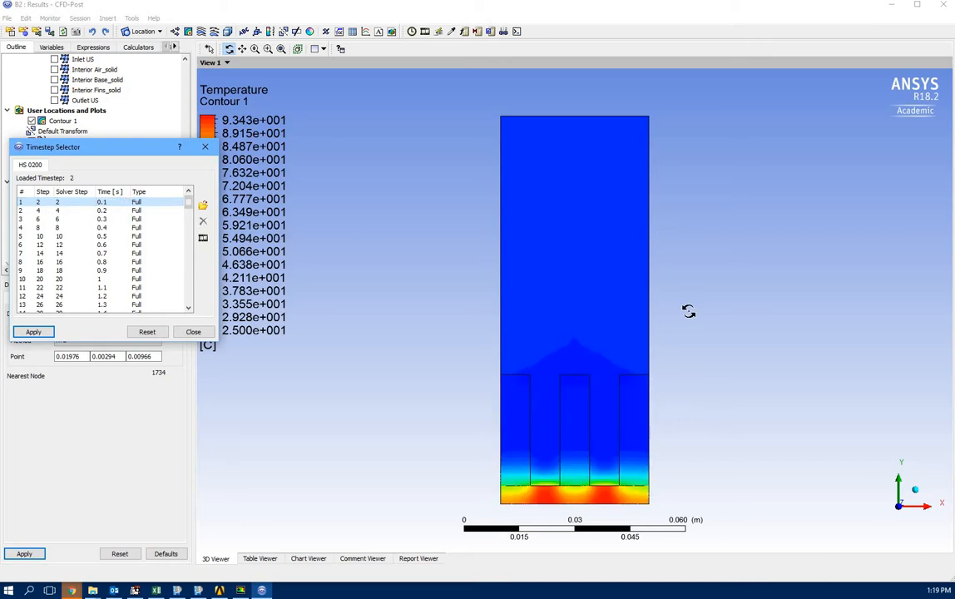
Examine the 0.1 s temperature contour on the fins and base at an angle and close up, restoring the full front view.
drag(91, 146, 107, 369)
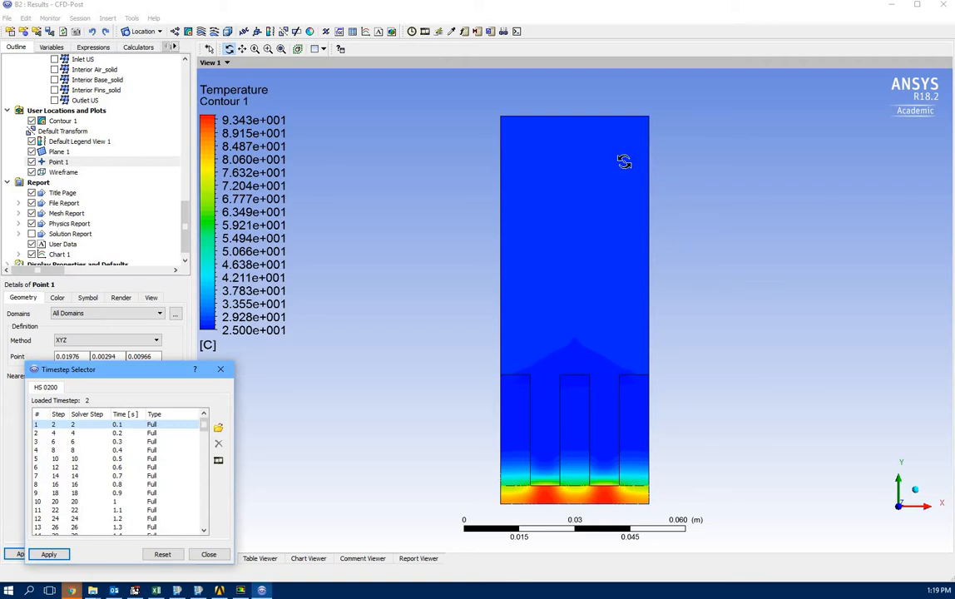
click(576, 375)
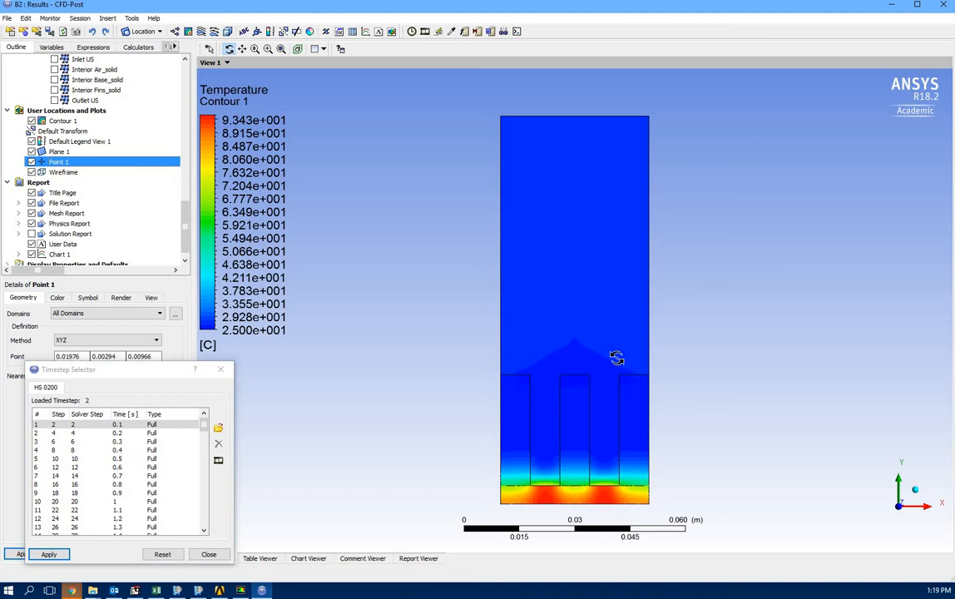
drag(571, 385, 548, 444)
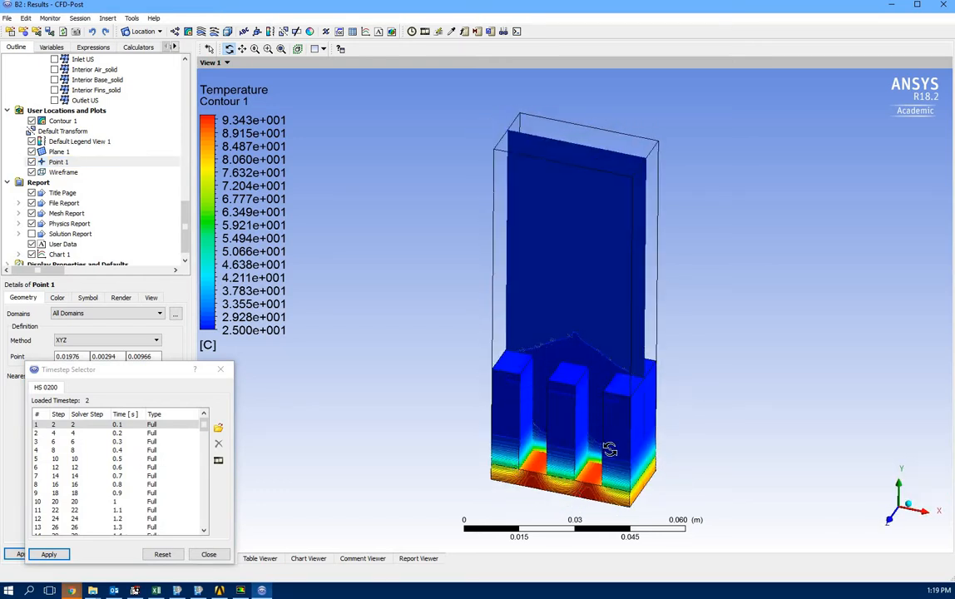
click(891, 523)
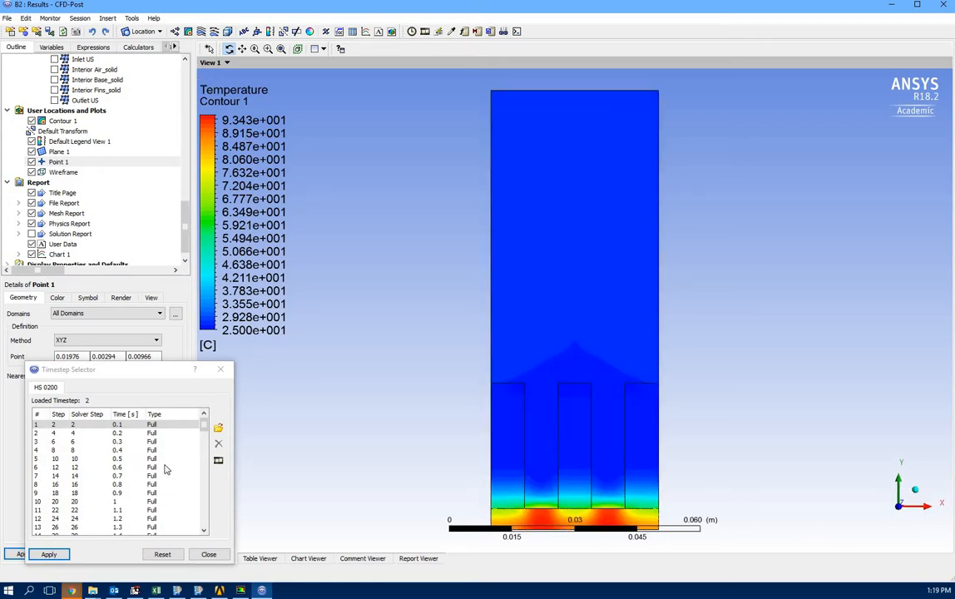
click(118, 425)
middle_drag(563, 541, 573, 518)
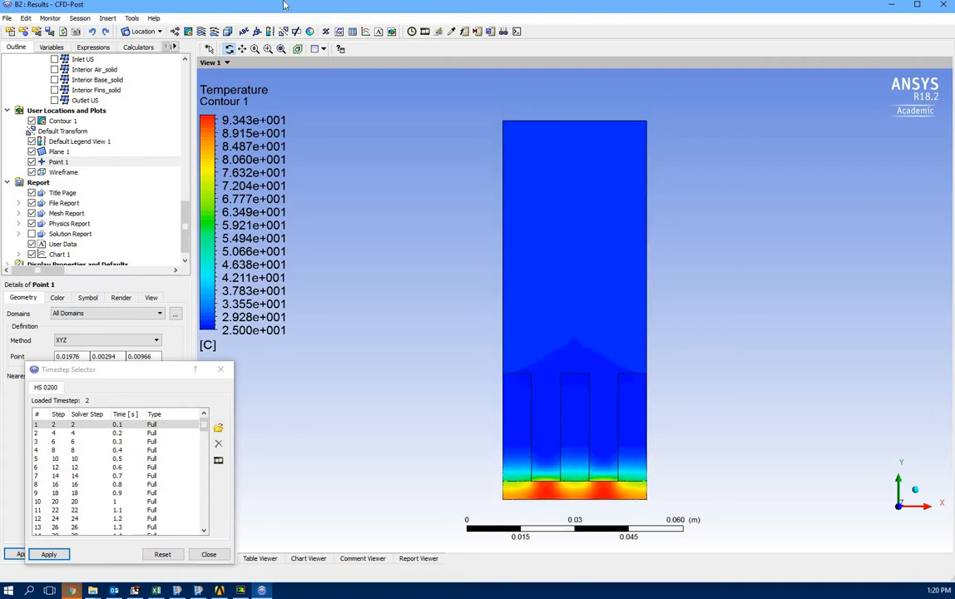
click(268, 48)
drag(490, 440, 687, 519)
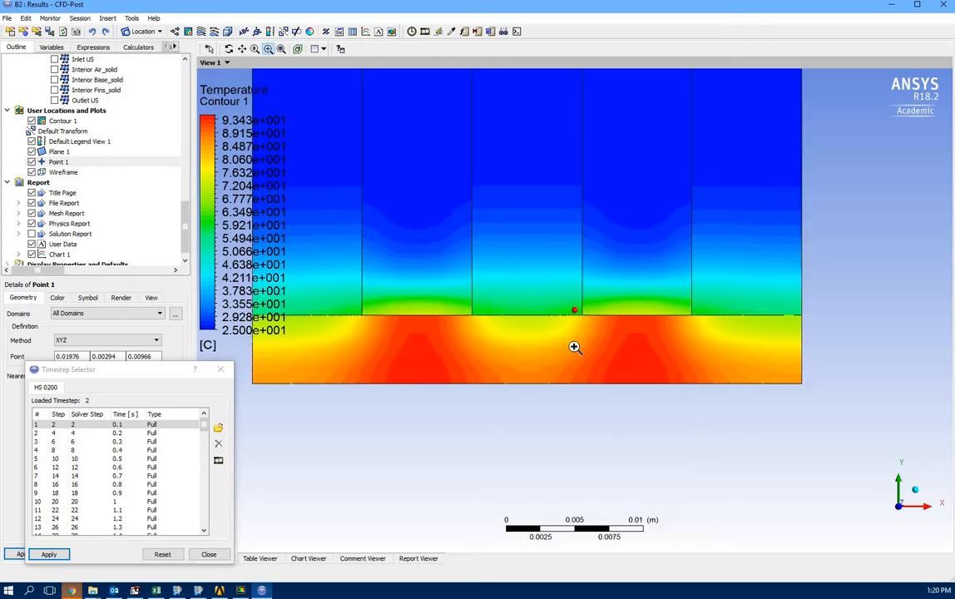
scroll(571, 347, down, 2)
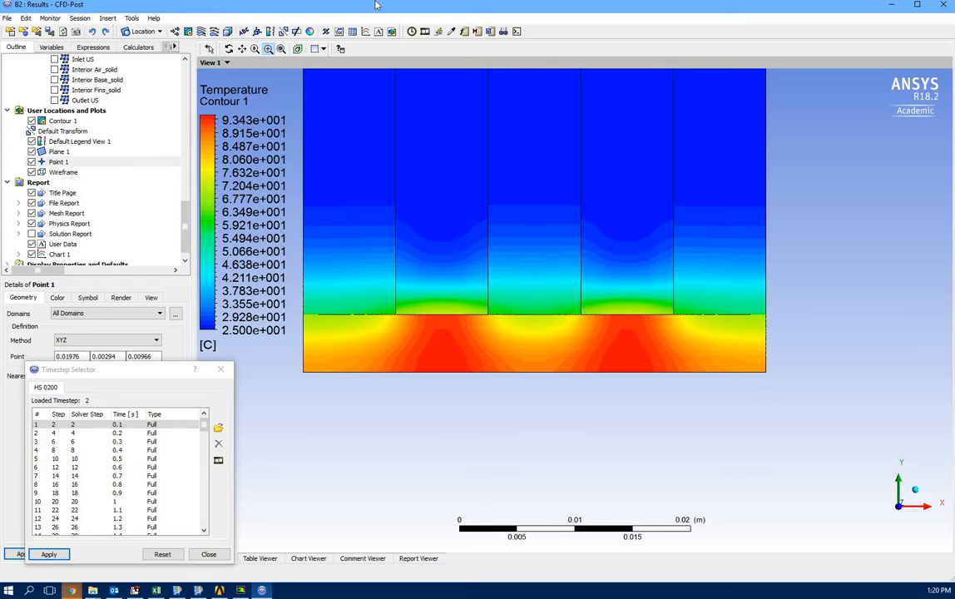
click(281, 49)
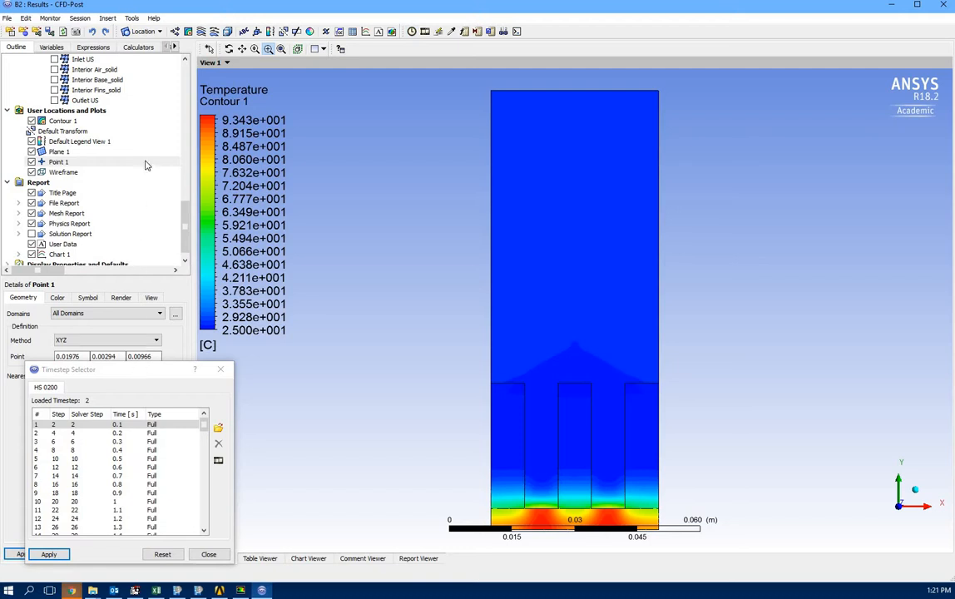
Load the 1 s and 5 s timesteps in turn to compare the temperature contours.
drag(146, 166, 165, 119)
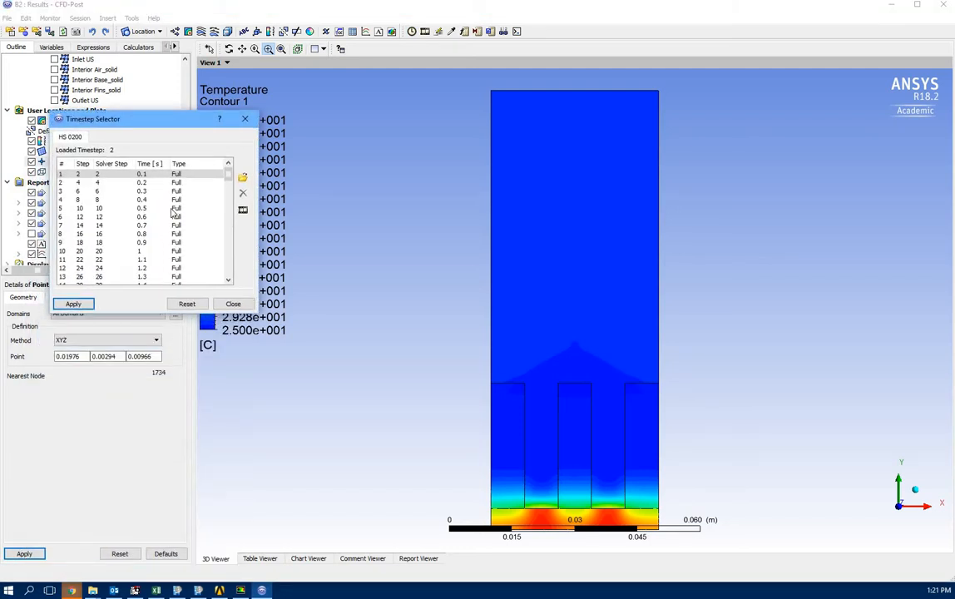
double_click(151, 251)
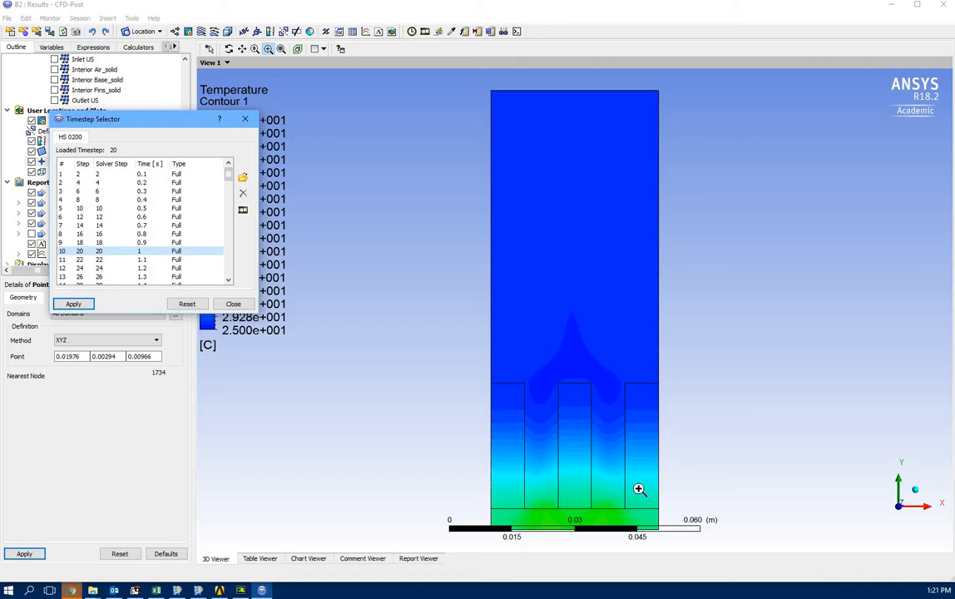
scroll(202, 249, down, 13)
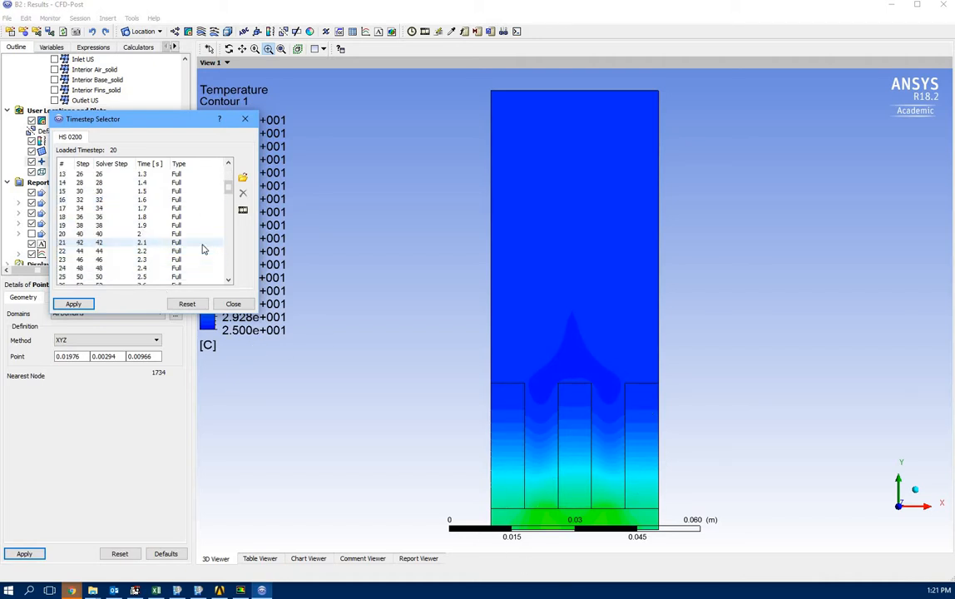
double_click(143, 260)
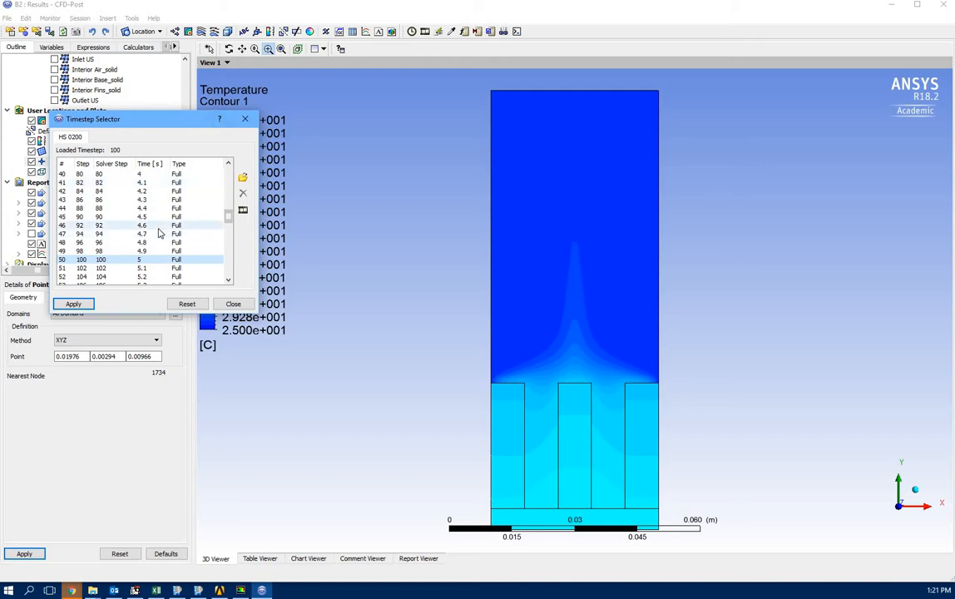
Load the final timestep at 10 s for the temperature contour.
scroll(160, 232, down, 3)
scroll(160, 233, down, 13)
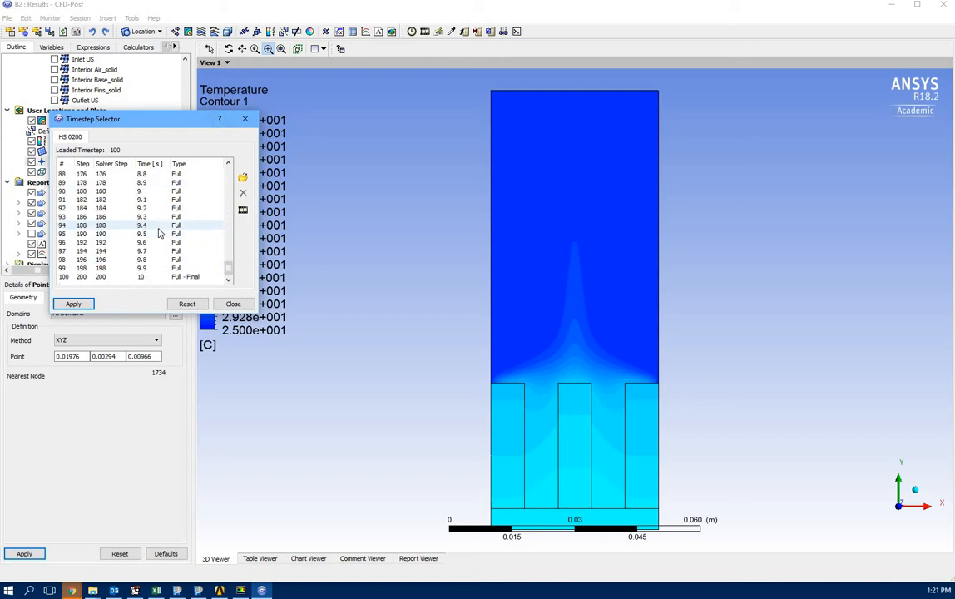
click(153, 276)
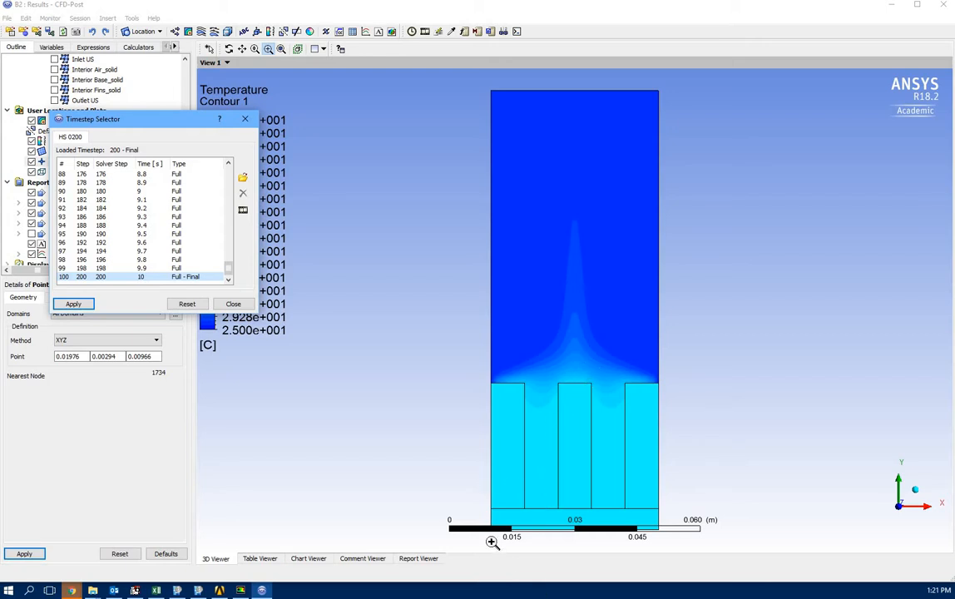
Probe the temperature at a point in the heat sink base, just beside the middle fin, for the final timestep.
drag(167, 123, 118, 341)
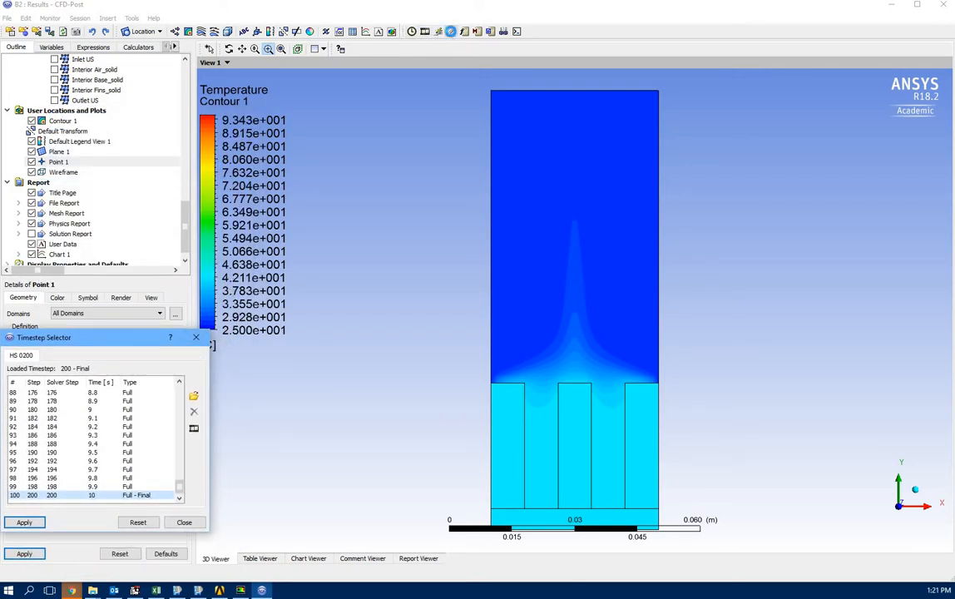
click(452, 31)
click(593, 483)
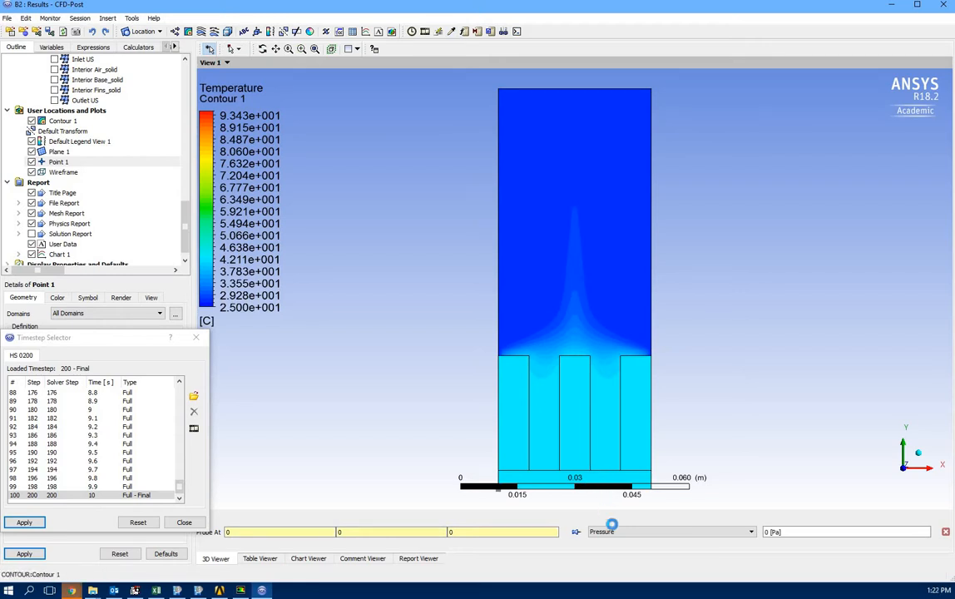
click(613, 532)
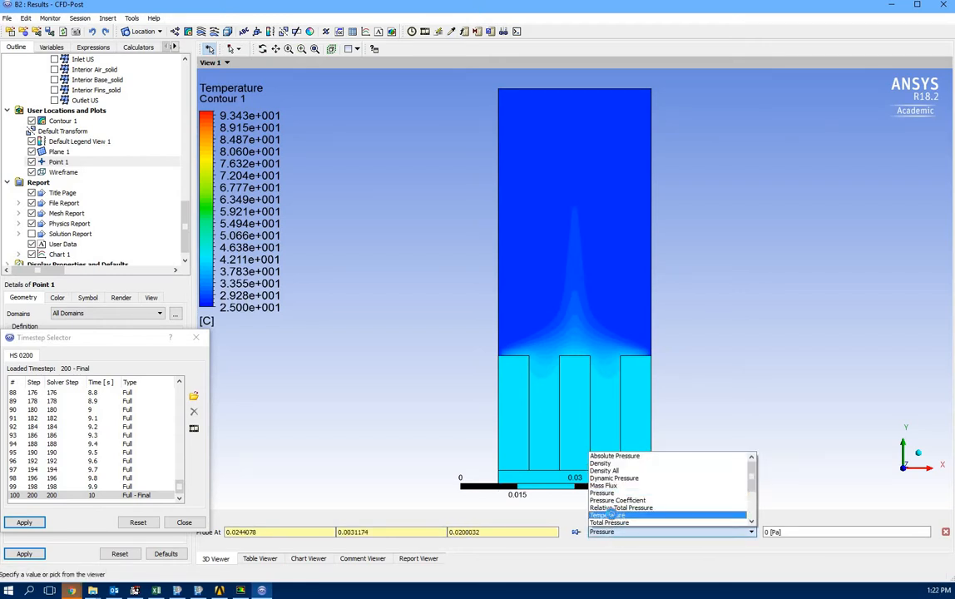
click(607, 515)
click(576, 532)
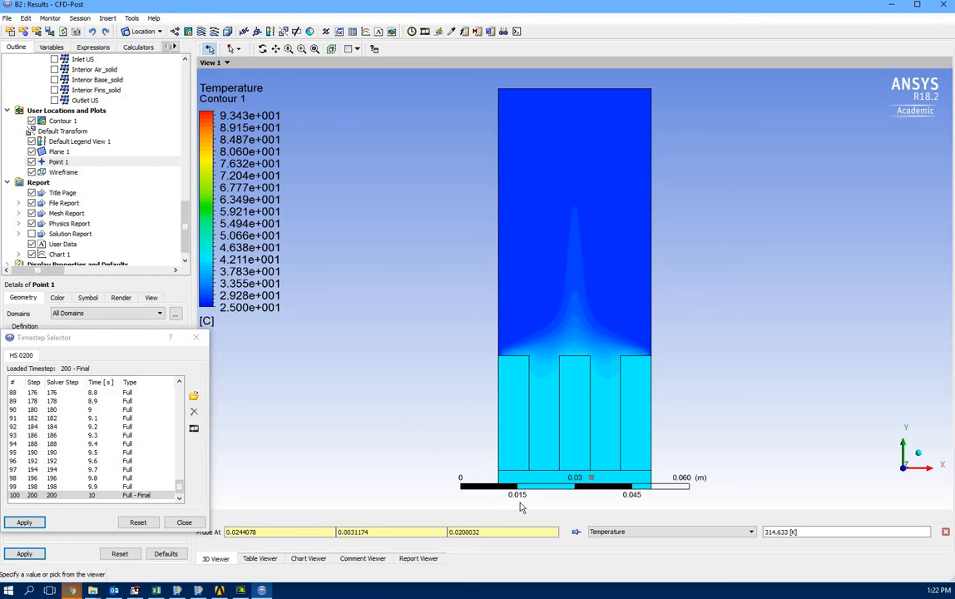
Close the timestep selection and display Chart 1 of temperature over time.
click(197, 337)
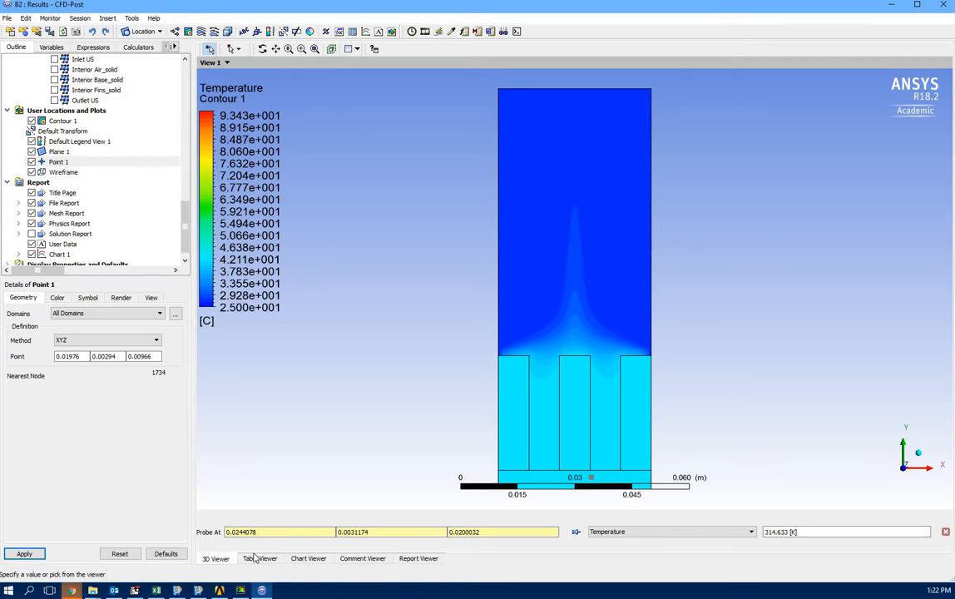
click(308, 559)
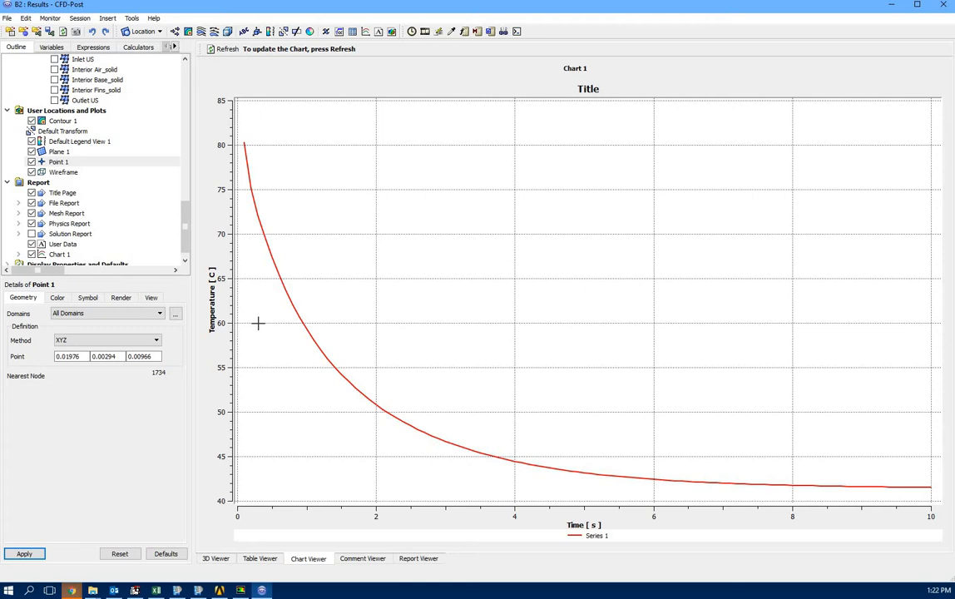